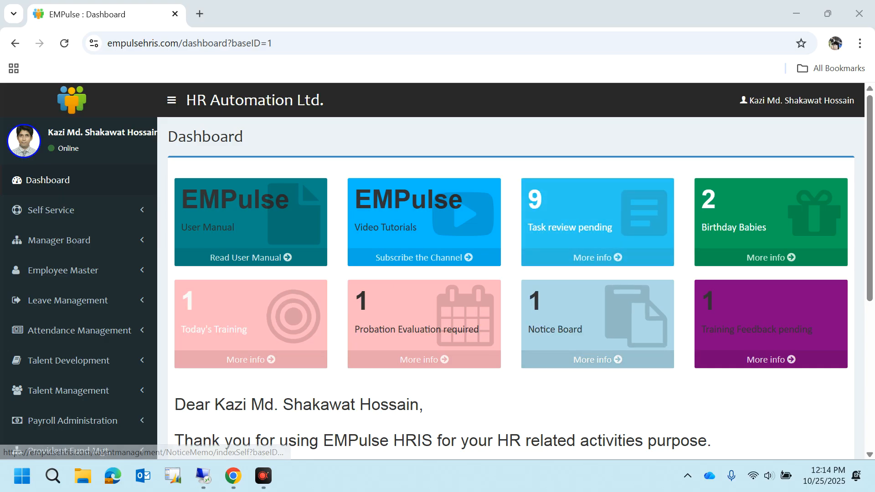
- Open the Attendance Sign-Off page from the Manager Board's Attendance Management section
{"action": "left_click", "coordinate": [98, 241]}
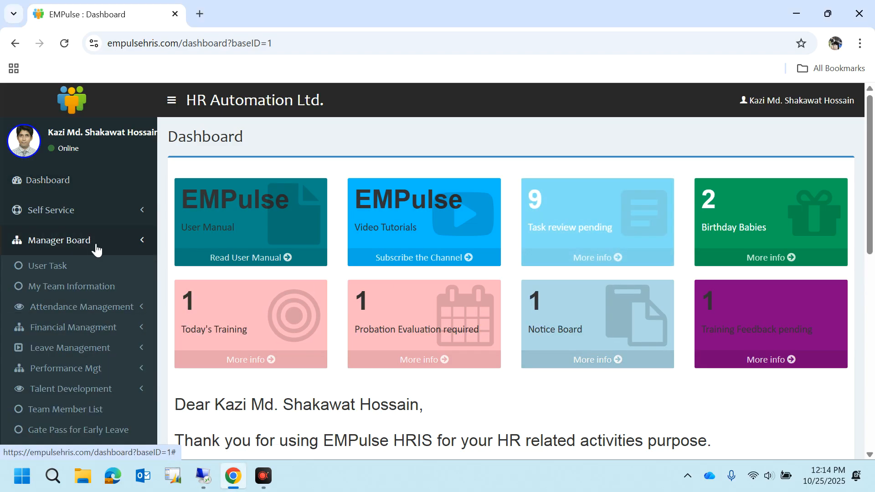
{"action": "left_click", "coordinate": [117, 307]}
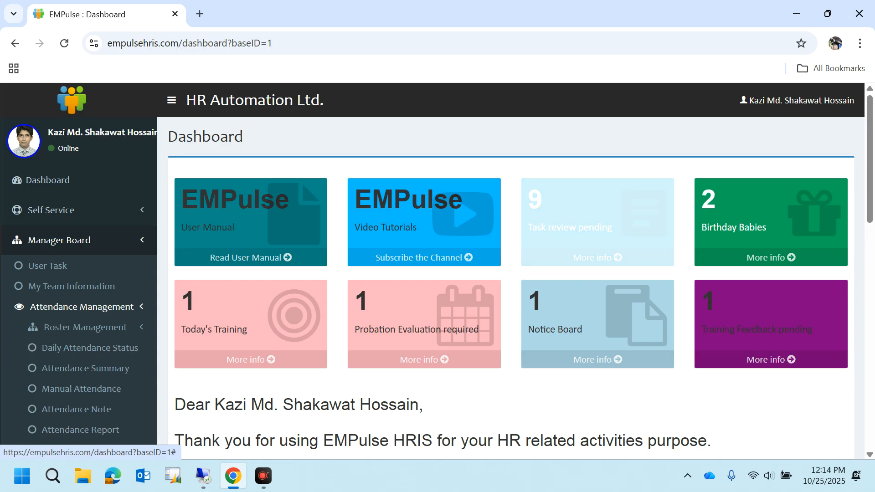
{"action": "scroll", "coordinate": [109, 314], "scroll_direction": "down", "scroll_amount": 3}
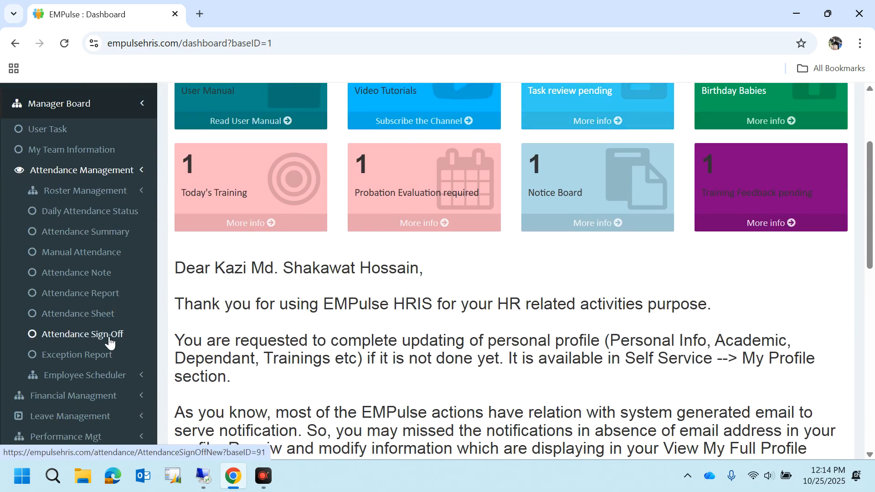
{"action": "left_click", "coordinate": [82, 334]}
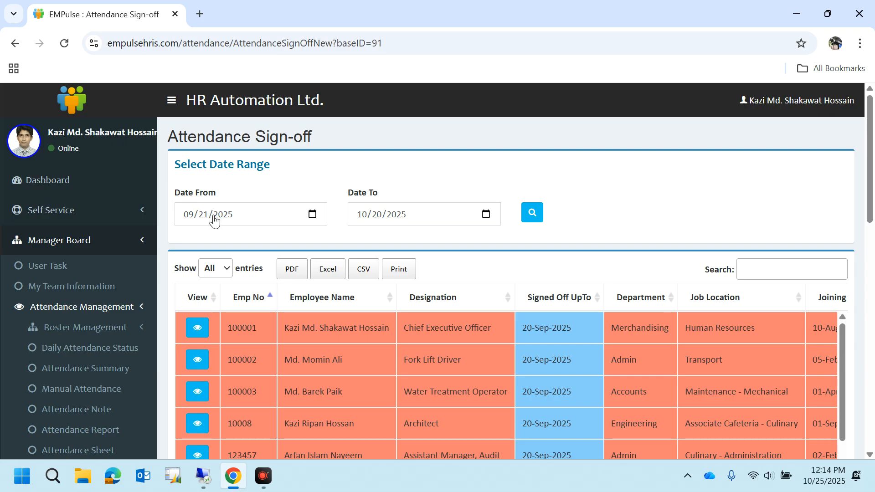
- Review the Date From and Date To range and the employees' Signed Off UpTo dates in the sign-off list
{"action": "left_click", "coordinate": [198, 219]}
{"action": "key", "text": "Tab"}
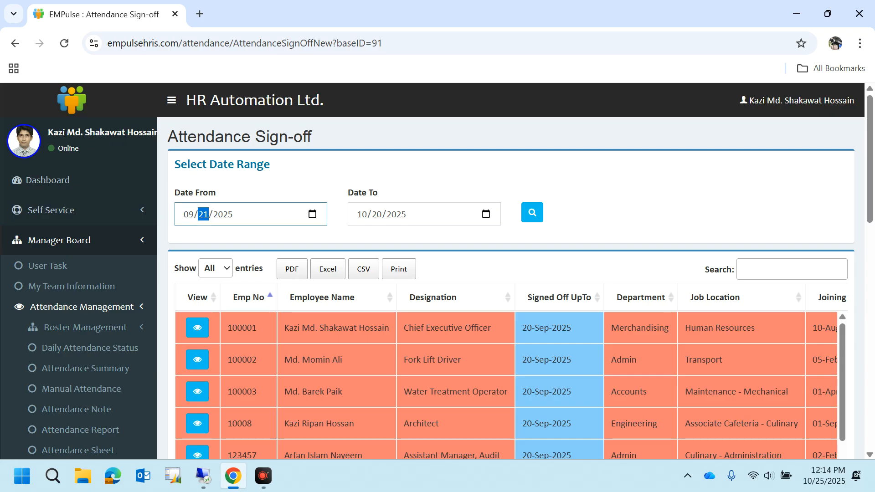
{"action": "left_click", "coordinate": [367, 222]}
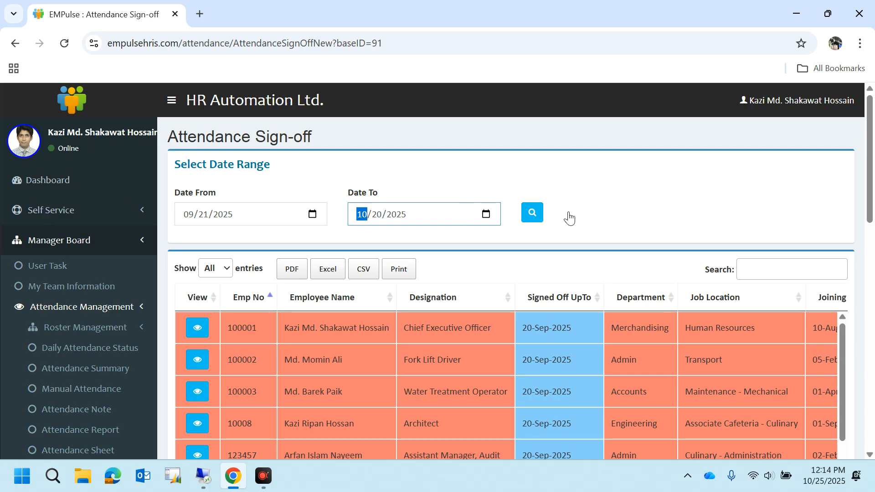
{"action": "left_click", "coordinate": [571, 376]}
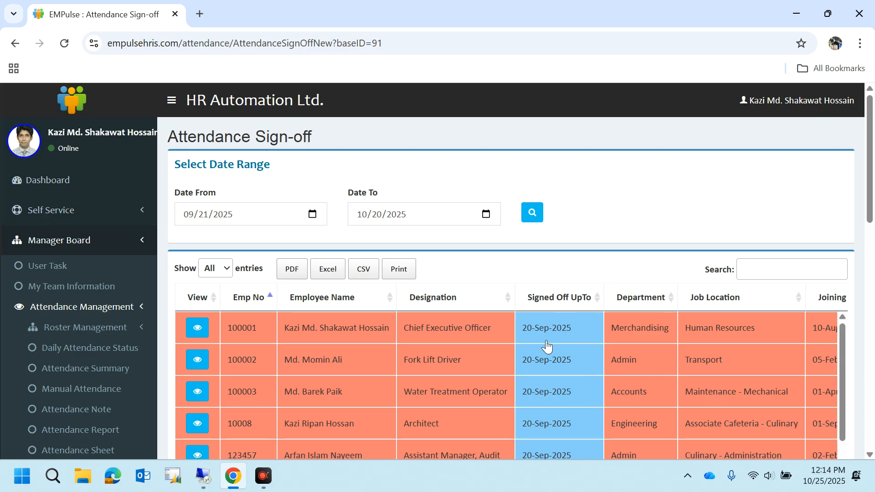
{"action": "left_click_drag", "start_coordinate": [522, 328], "coordinate": [585, 345]}
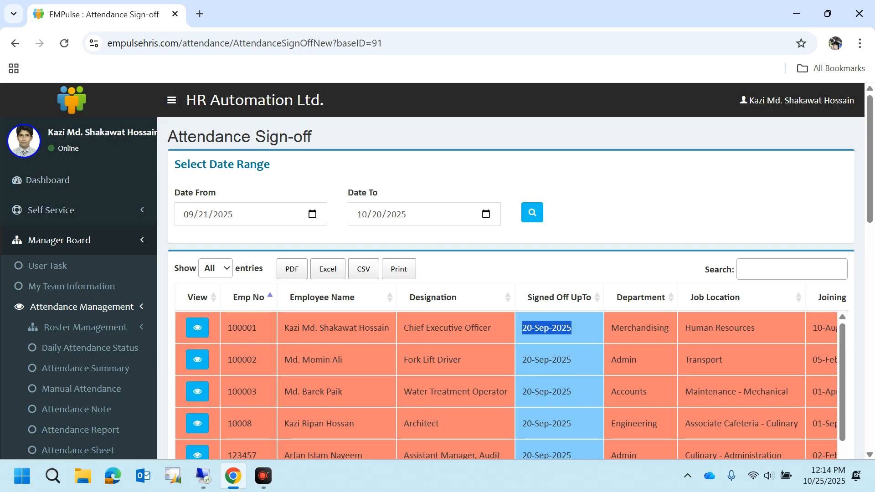
{"action": "left_click_drag", "start_coordinate": [523, 360], "coordinate": [569, 370]}
{"action": "left_click", "coordinate": [567, 435]}
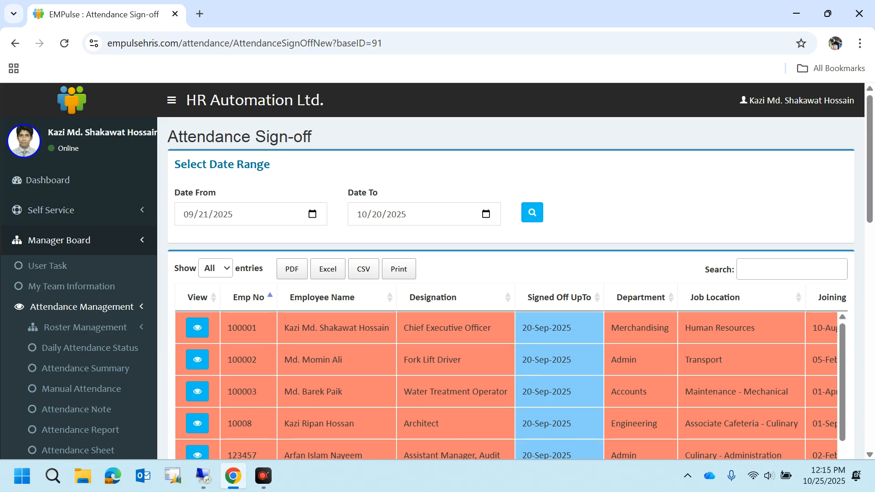
{"action": "left_click_drag", "start_coordinate": [522, 332], "coordinate": [589, 337]}
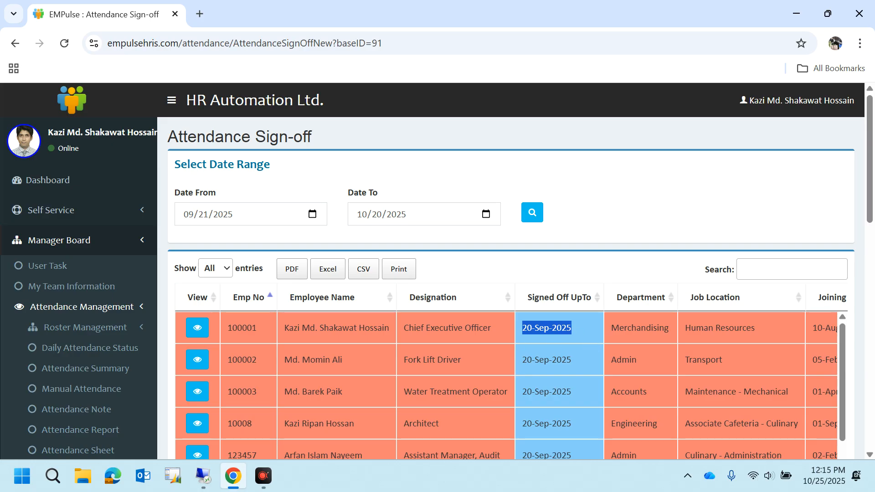
- View the attendance sign-off records of the Chief Executive Officer, the first employee in the list
{"action": "left_click", "coordinate": [194, 329]}
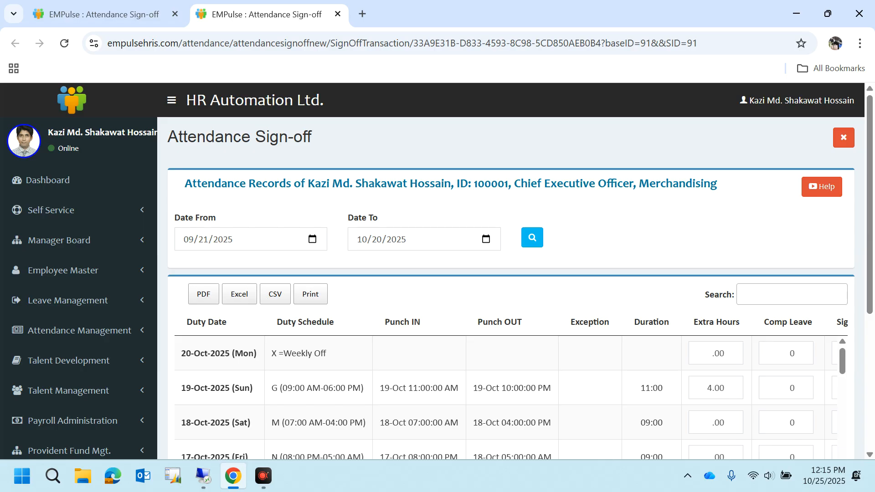
{"action": "scroll", "coordinate": [640, 251], "scroll_direction": "down", "scroll_amount": 5}
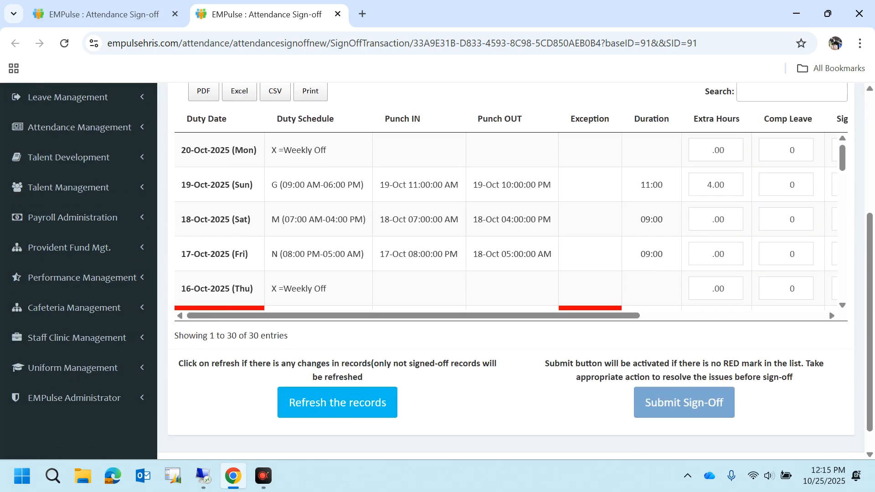
{"action": "scroll", "coordinate": [399, 222], "scroll_direction": "up", "scroll_amount": 5}
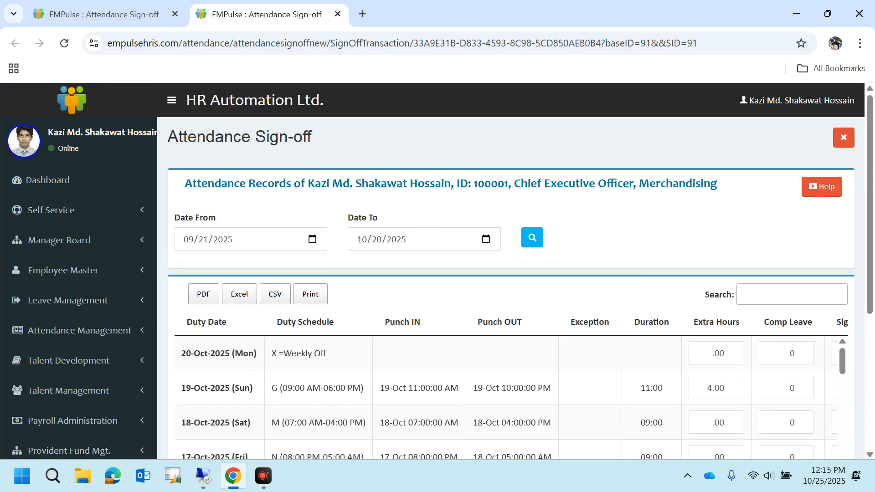
{"action": "scroll", "coordinate": [593, 259], "scroll_direction": "down", "scroll_amount": 2}
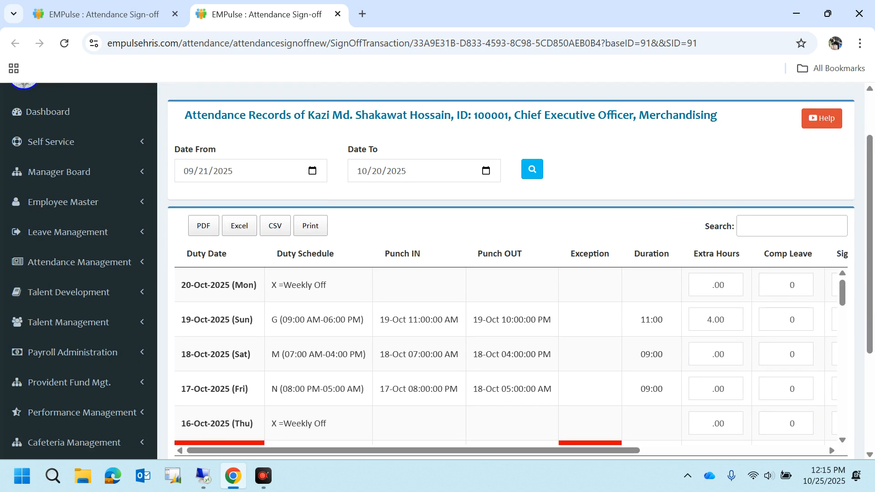
- Check the duty dates from the first to the last day of the period and the columns through Sign-Off Remarks
{"action": "scroll", "coordinate": [698, 184], "scroll_direction": "down", "scroll_amount": 1}
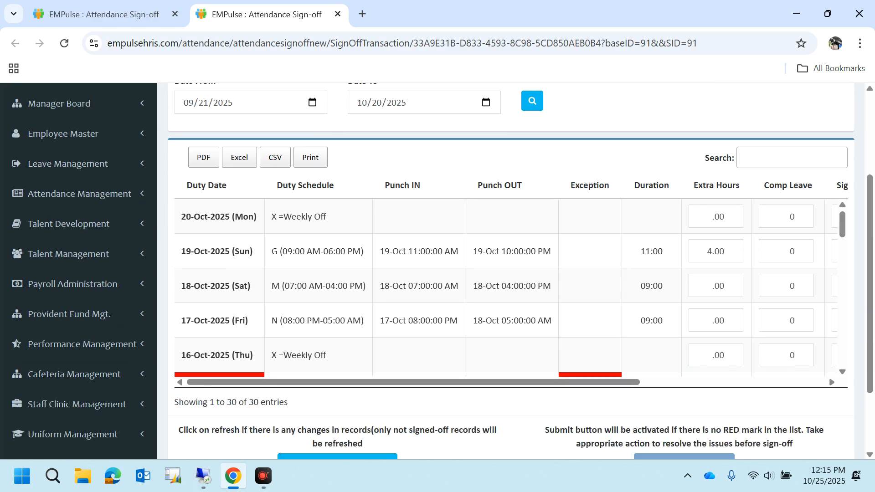
{"action": "scroll", "coordinate": [237, 247], "scroll_direction": "down", "scroll_amount": 20}
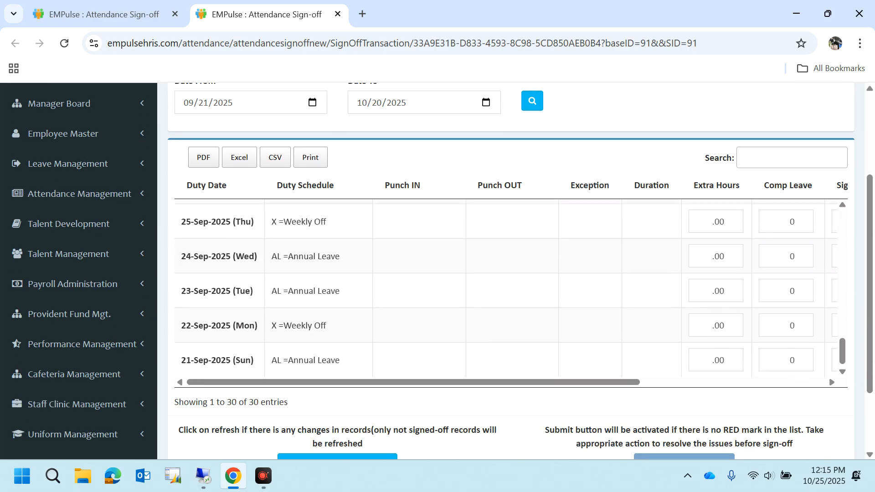
{"action": "left_click_drag", "start_coordinate": [186, 361], "coordinate": [225, 358]}
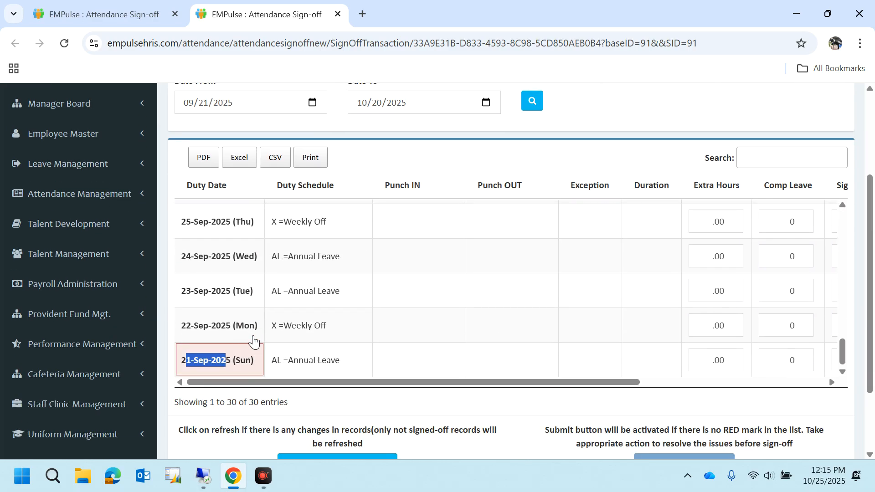
{"action": "scroll", "coordinate": [264, 339], "scroll_direction": "up", "scroll_amount": 7}
{"action": "scroll", "coordinate": [231, 297], "scroll_direction": "up", "scroll_amount": 5}
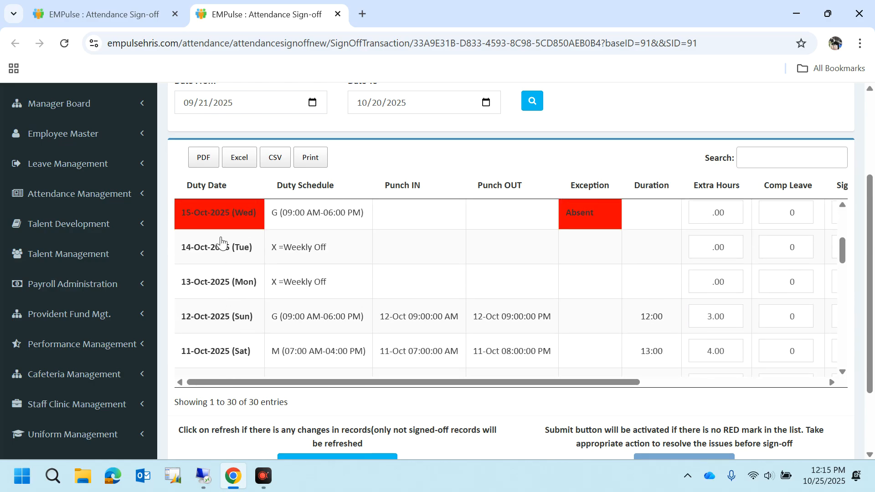
{"action": "left_click_drag", "start_coordinate": [221, 217], "coordinate": [249, 217]}
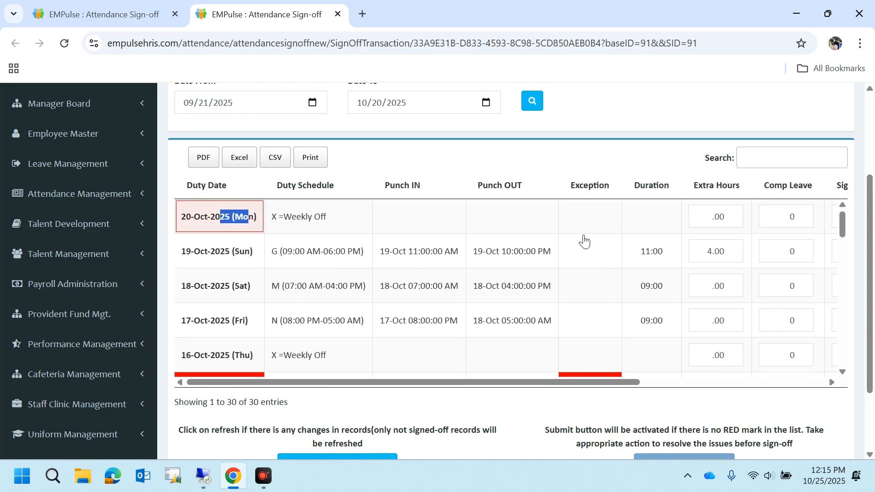
{"action": "left_click_drag", "start_coordinate": [644, 388], "coordinate": [693, 404]}
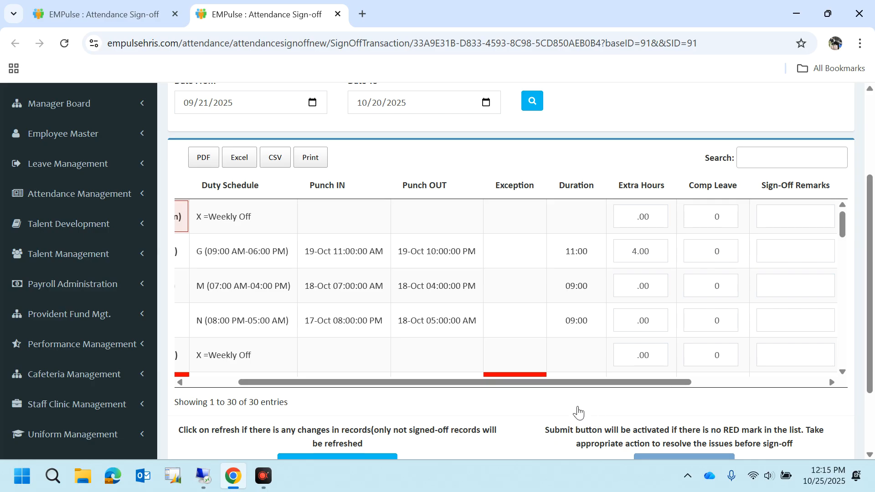
- Examine the red-marked days in the attendance records, including their duty schedule, punch times and exception
{"action": "scroll", "coordinate": [577, 410], "scroll_direction": "down", "scroll_amount": 1}
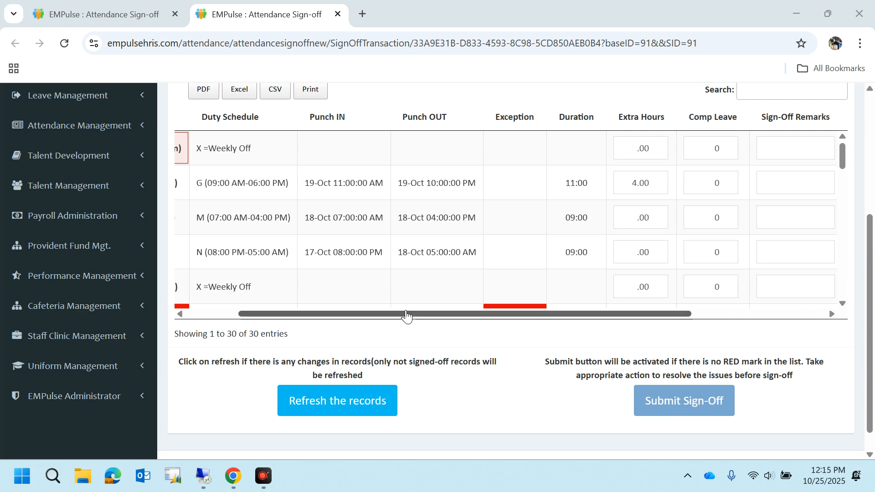
{"action": "left_click_drag", "start_coordinate": [406, 315], "coordinate": [318, 314]}
{"action": "scroll", "coordinate": [547, 215], "scroll_direction": "down", "scroll_amount": 2}
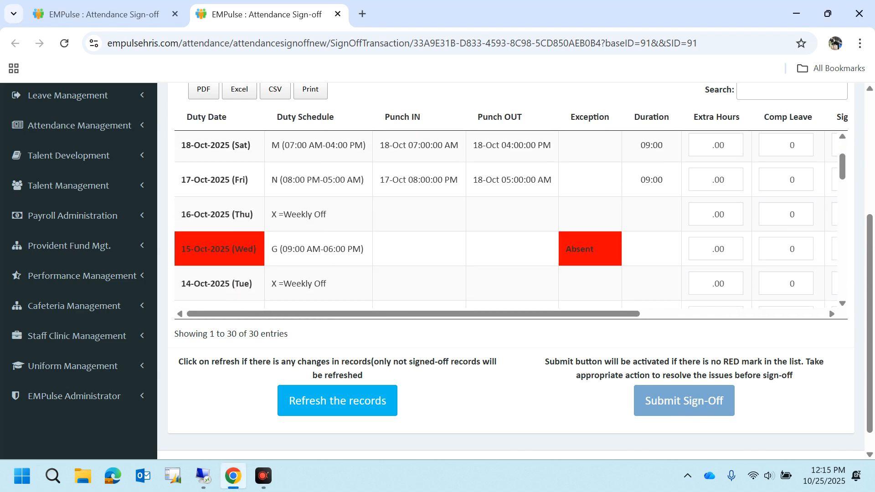
{"action": "left_click_drag", "start_coordinate": [230, 185], "coordinate": [268, 186]}
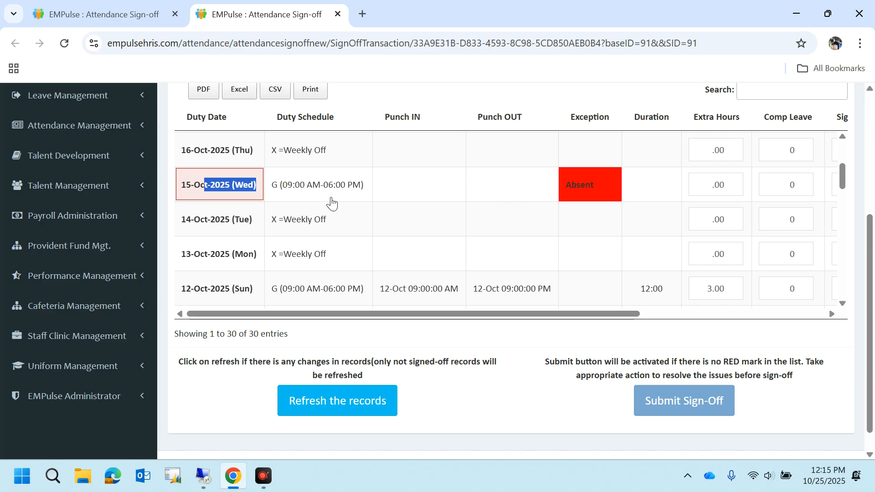
{"action": "left_click_drag", "start_coordinate": [593, 185], "coordinate": [552, 195]}
{"action": "scroll", "coordinate": [476, 240], "scroll_direction": "down", "scroll_amount": 9}
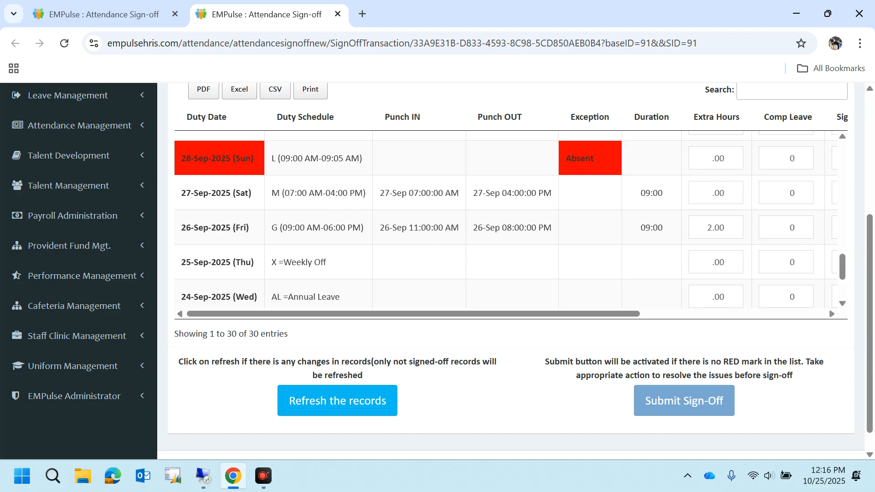
{"action": "left_click", "coordinate": [587, 173]}
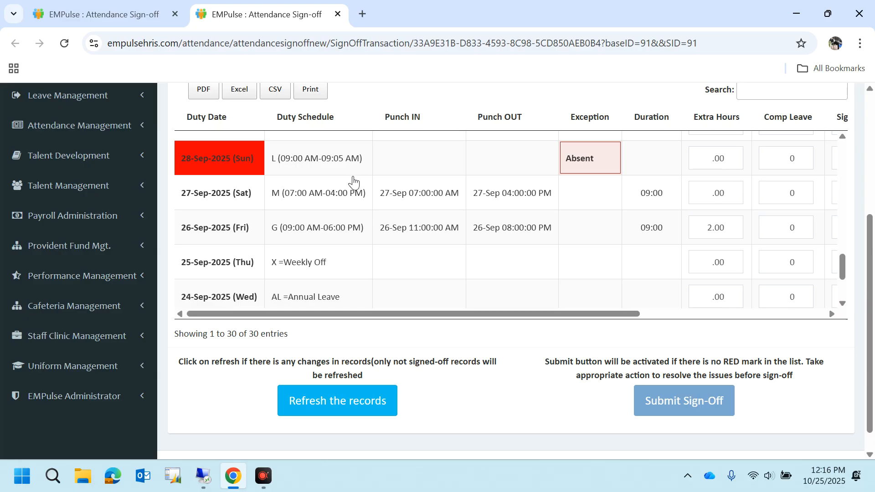
{"action": "scroll", "coordinate": [340, 184], "scroll_direction": "up", "scroll_amount": 8}
{"action": "scroll", "coordinate": [339, 184], "scroll_direction": "up", "scroll_amount": 6}
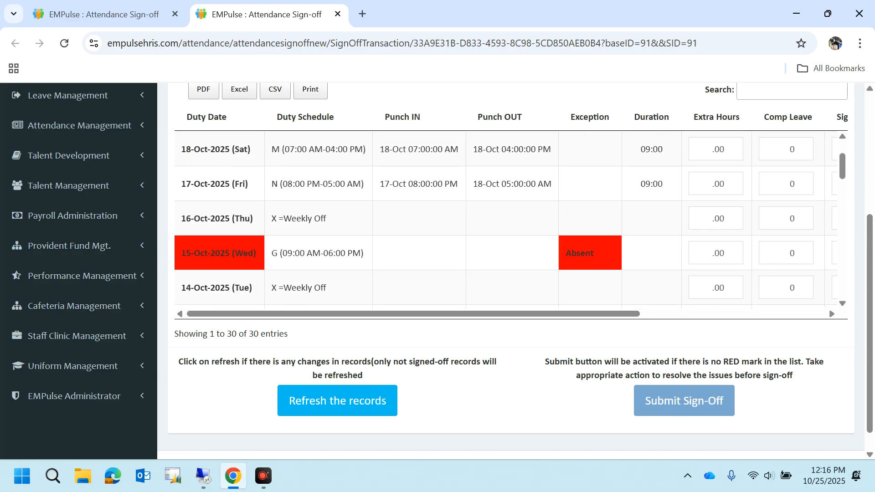
{"action": "left_click_drag", "start_coordinate": [305, 253], "coordinate": [341, 253]}
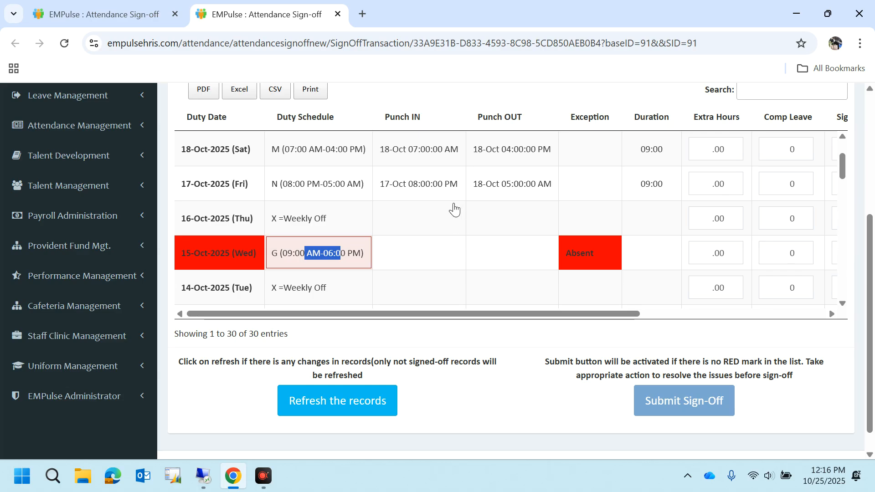
{"action": "left_click", "coordinate": [472, 241]}
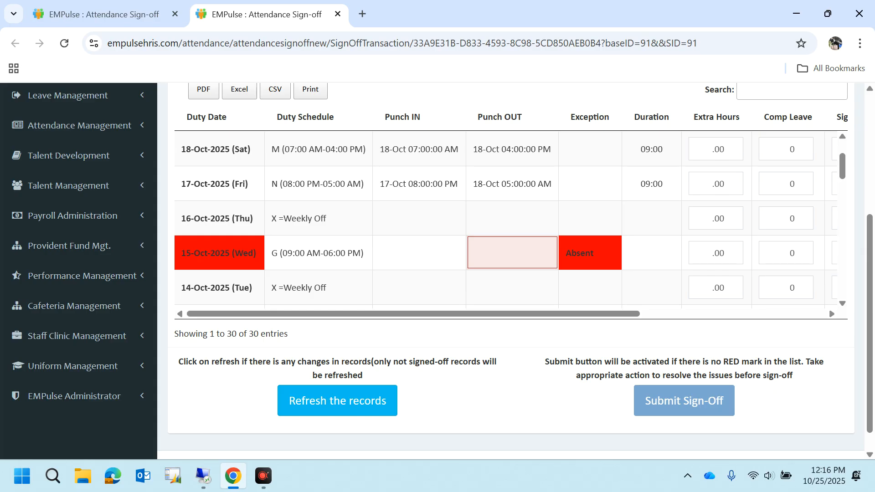
{"action": "scroll", "coordinate": [529, 264], "scroll_direction": "up", "scroll_amount": 2}
{"action": "scroll", "coordinate": [506, 219], "scroll_direction": "down", "scroll_amount": 3}
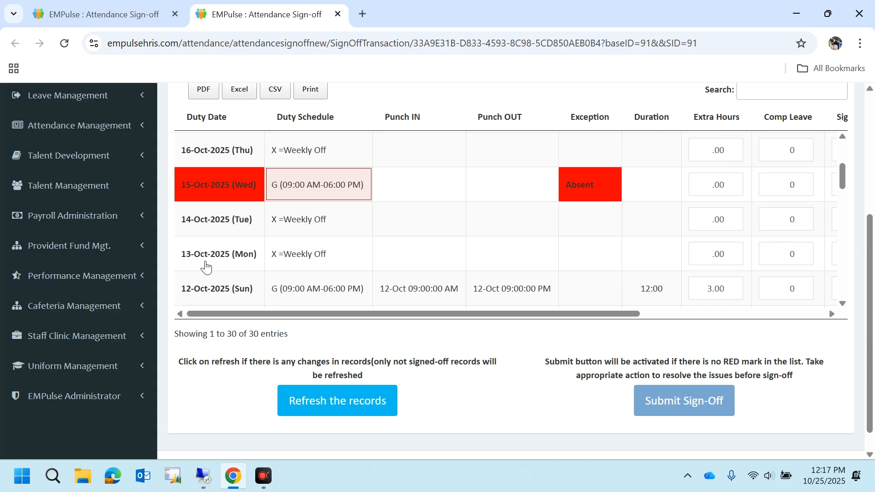
- Open the Manual Attendance page under Attendance Correction in a new browser tab and switch to it
{"action": "left_click", "coordinate": [80, 125]}
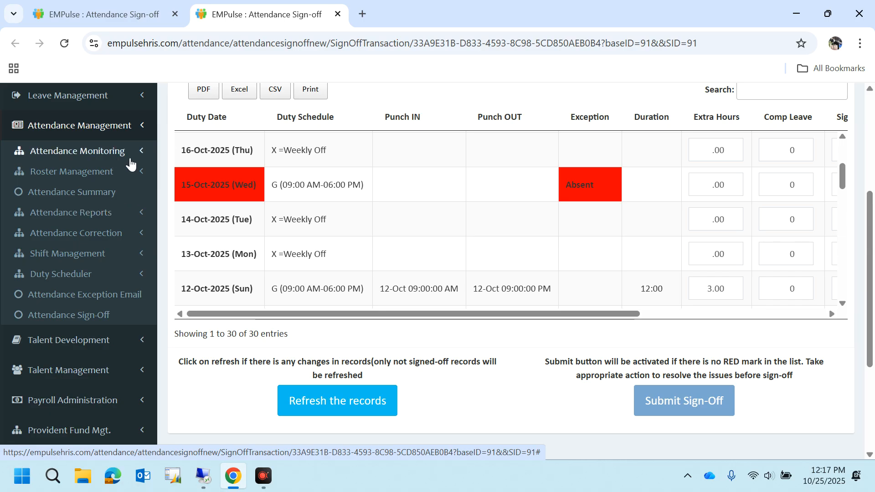
{"action": "left_click", "coordinate": [91, 233]}
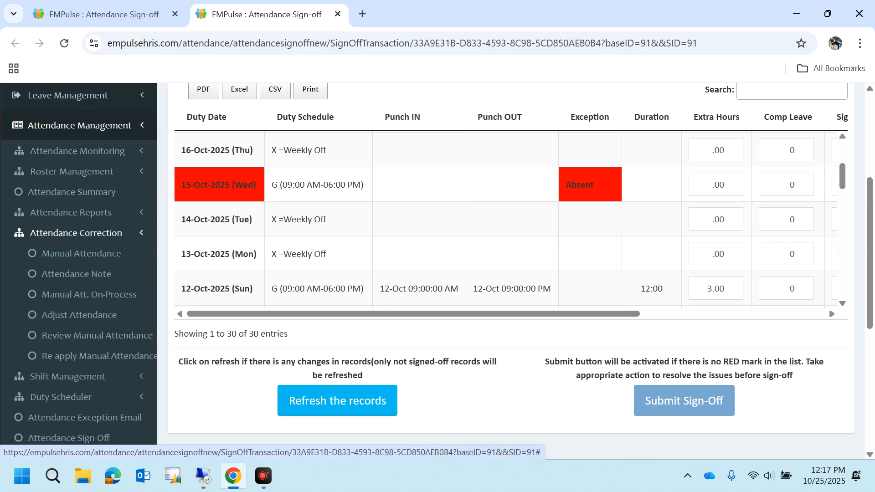
{"action": "middle_click", "coordinate": [104, 259]}
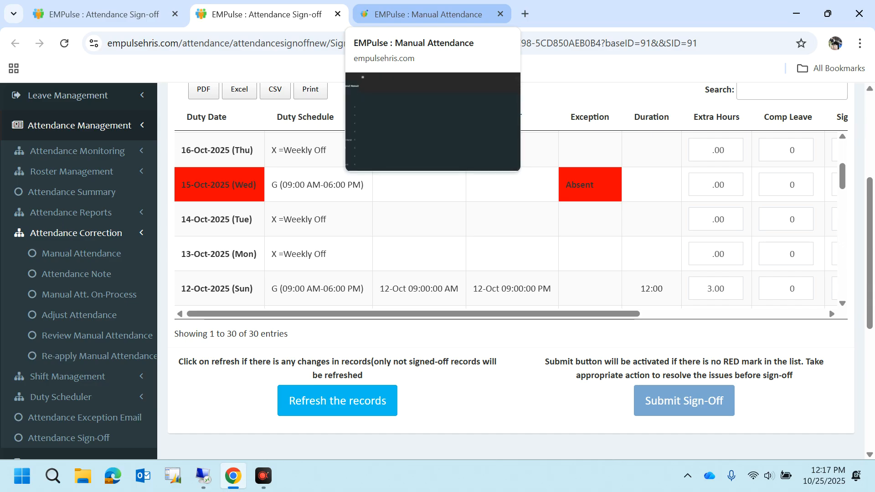
{"action": "left_click", "coordinate": [399, 14]}
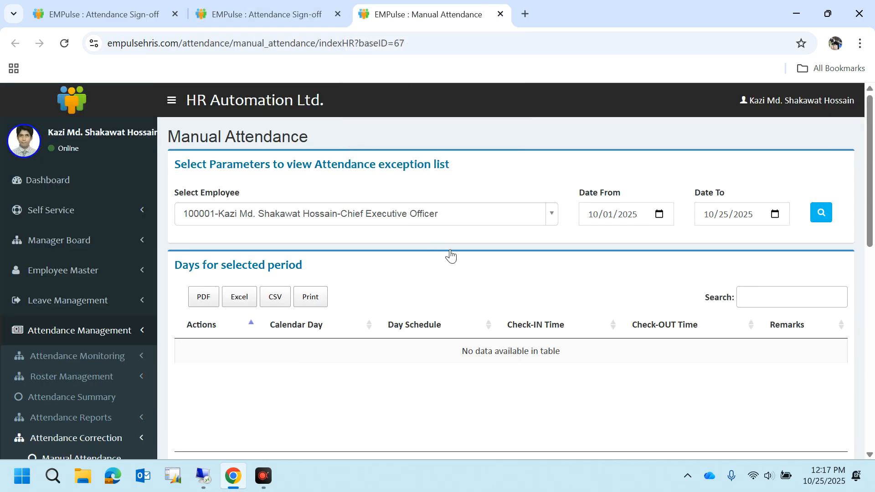
- Set the Date From of the manual attendance exception list to 09/21/2025
{"action": "left_click", "coordinate": [661, 215]}
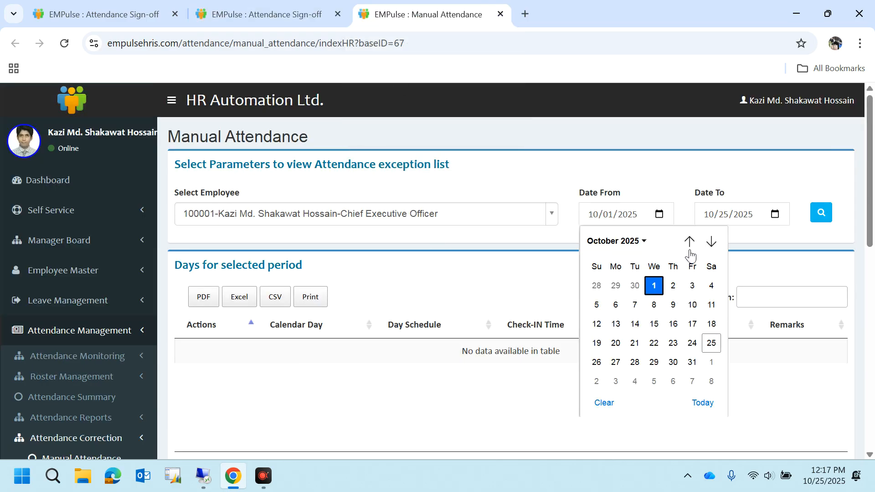
{"action": "left_click", "coordinate": [689, 241]}
{"action": "left_click", "coordinate": [604, 355]}
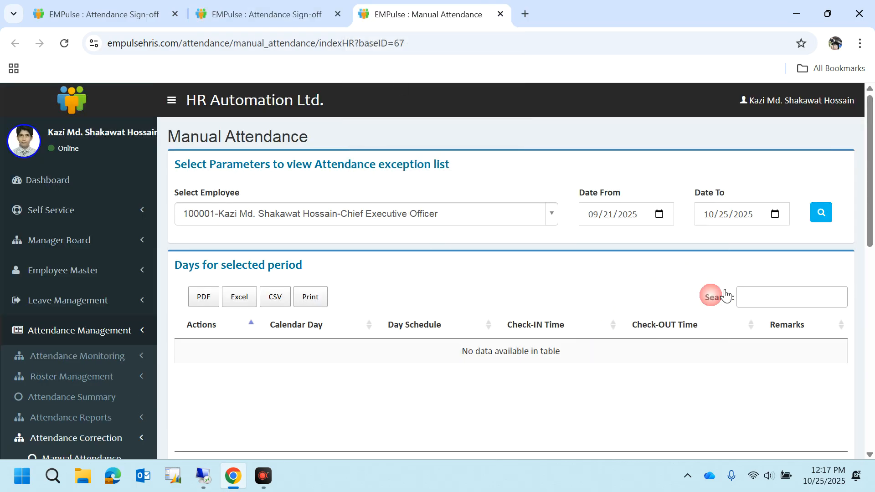
- Set the Date To of the manual attendance exception list to 10/20/2025 and load the days for the period
{"action": "left_click", "coordinate": [775, 214]}
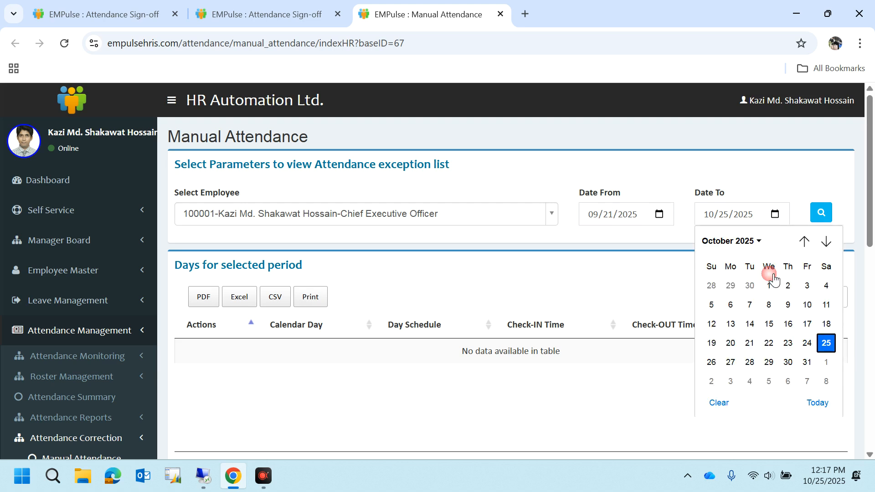
{"action": "left_click", "coordinate": [731, 343]}
{"action": "left_click", "coordinate": [821, 212]}
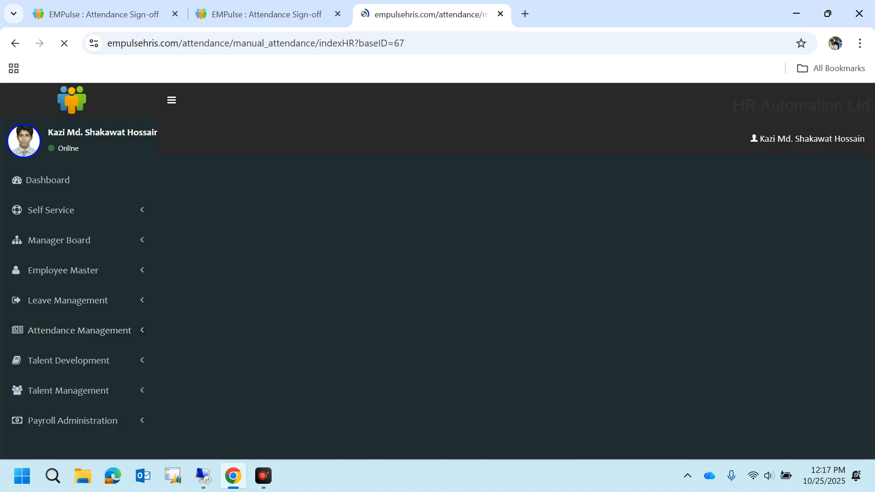
- Find the 15-Oct-2025 (Wednesday) entry in the days for the selected period and open it for editing
{"action": "scroll", "coordinate": [510, 273], "scroll_direction": "down", "scroll_amount": 5}
{"action": "scroll", "coordinate": [487, 150], "scroll_direction": "down", "scroll_amount": 6}
{"action": "scroll", "coordinate": [506, 132], "scroll_direction": "down", "scroll_amount": 9}
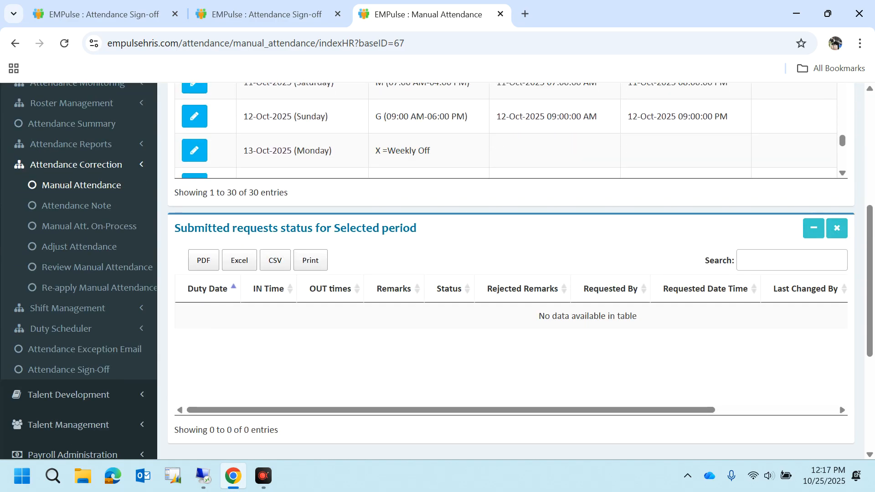
{"action": "scroll", "coordinate": [506, 132], "scroll_direction": "down", "scroll_amount": 2}
{"action": "left_click_drag", "start_coordinate": [437, 157], "coordinate": [411, 158]}
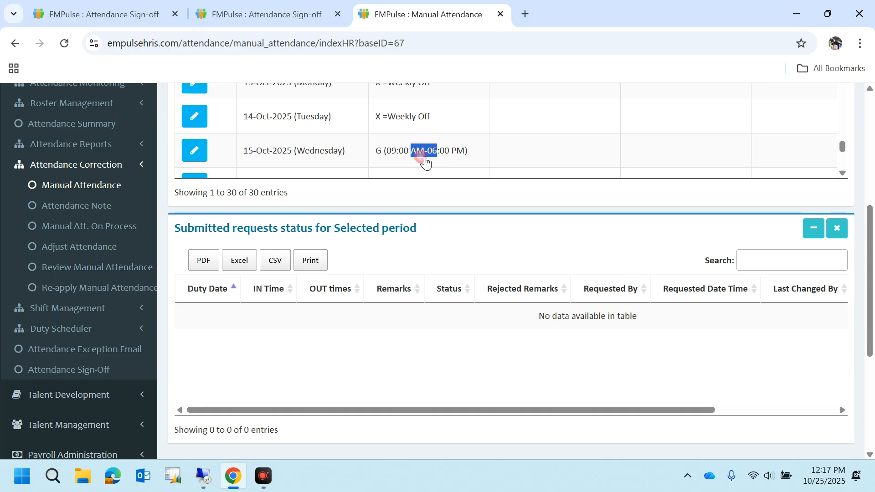
{"action": "left_click", "coordinate": [195, 150]}
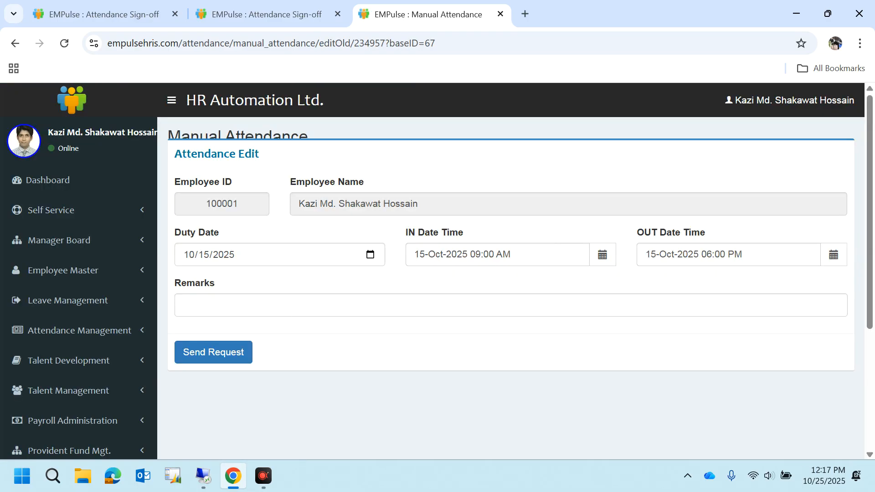
- Enter the remarks "Forgot to punch" for the 15-Oct-2025 attendance edit and send the request
{"action": "left_click", "coordinate": [183, 304]}
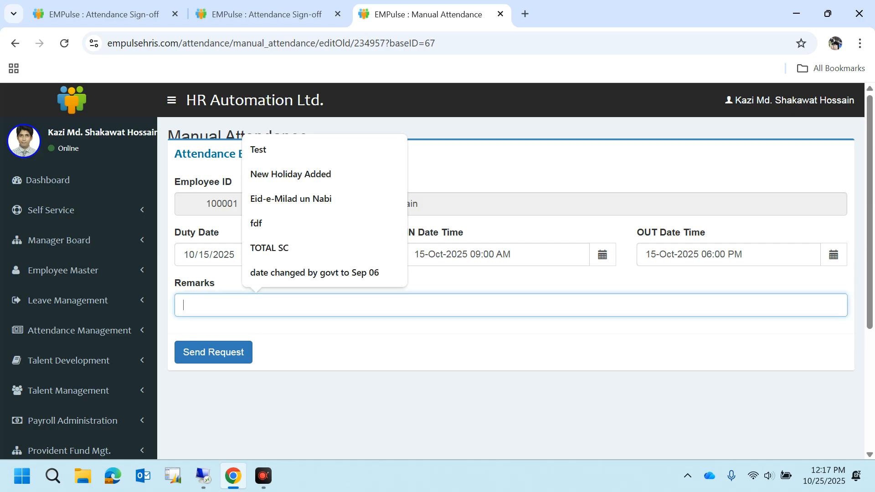
{"action": "type", "text": "For"}
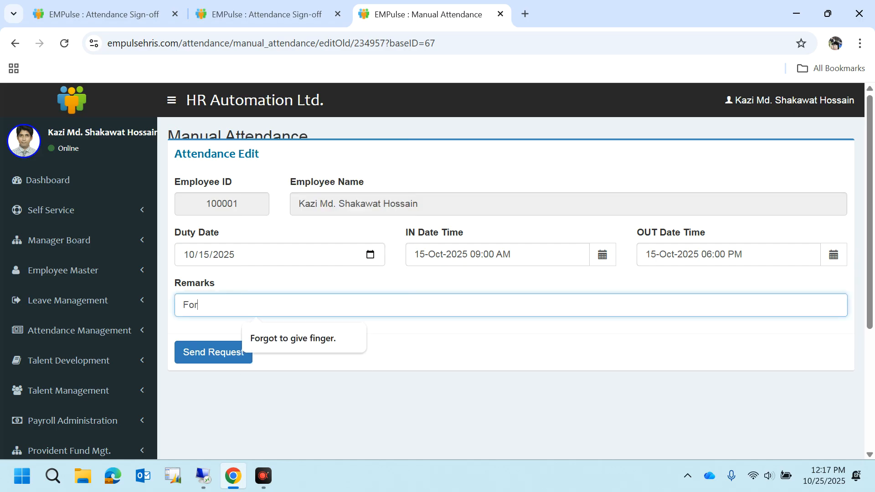
{"action": "type", "text": "got to punch"}
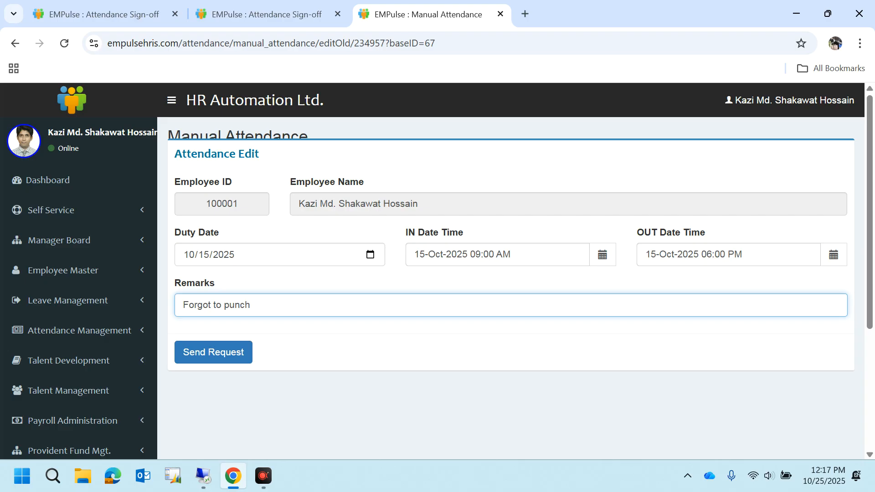
{"action": "left_click", "coordinate": [246, 355]}
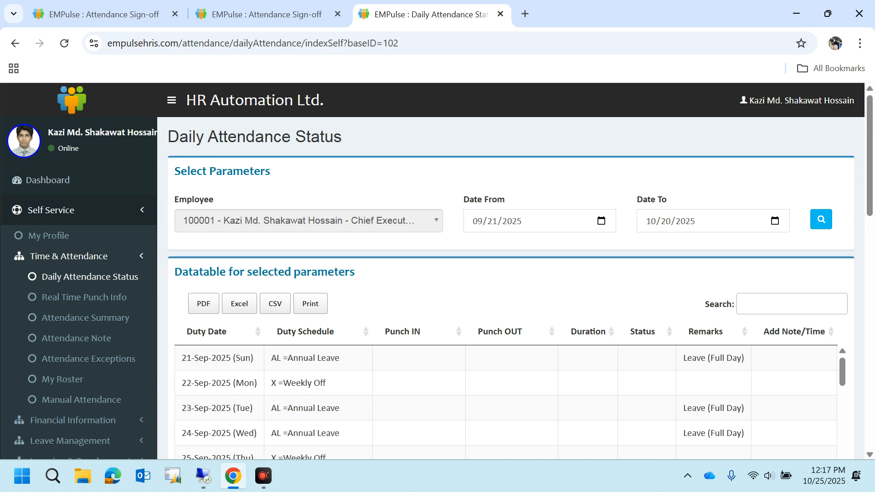
- Return to the Attendance Sign-off records and check the red-marked 28-Sep-2025 day, including its duty schedule and exception
{"action": "left_click", "coordinate": [228, 20]}
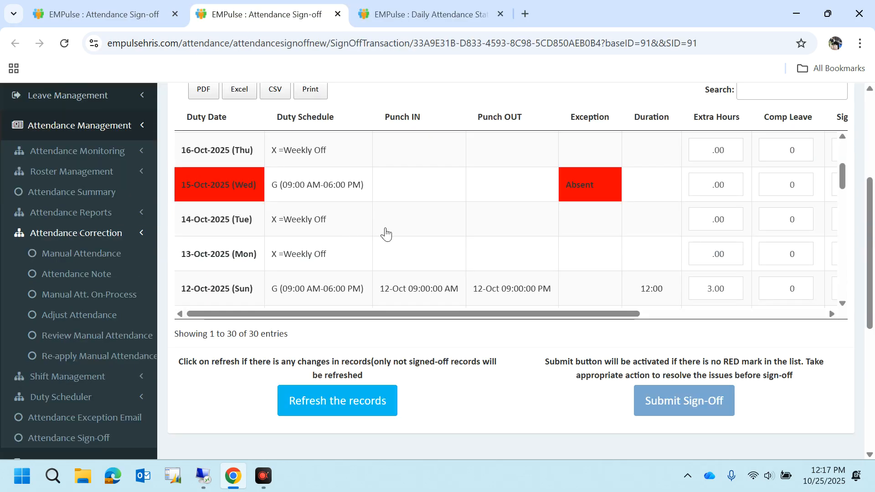
{"action": "scroll", "coordinate": [384, 234], "scroll_direction": "down", "scroll_amount": 5}
{"action": "scroll", "coordinate": [371, 234], "scroll_direction": "down", "scroll_amount": 8}
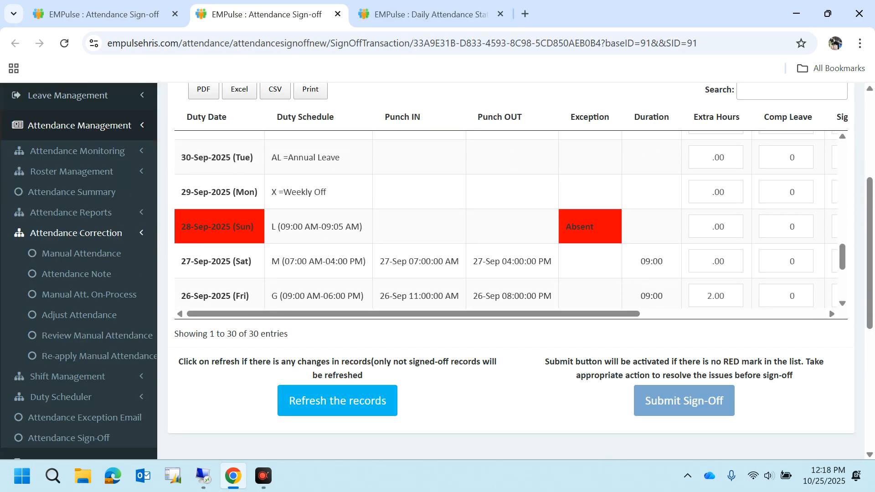
{"action": "left_click_drag", "start_coordinate": [210, 227], "coordinate": [304, 230]}
{"action": "left_click", "coordinate": [320, 225]}
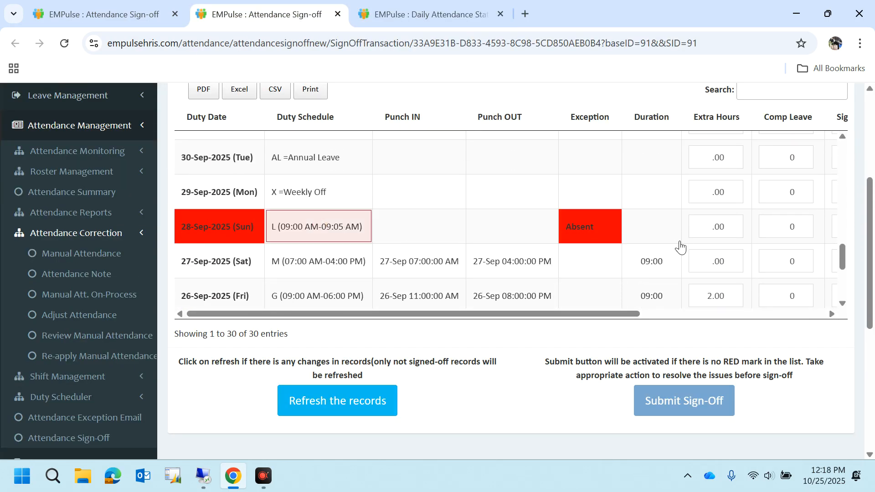
{"action": "left_click", "coordinate": [589, 226]}
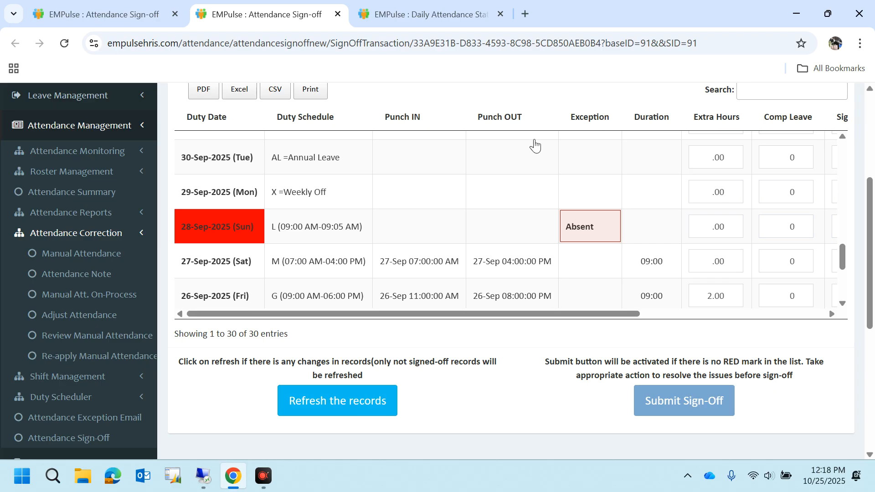
- Open the HR Leave Entry page under Leave Management in a new browser tab and switch to it
{"action": "left_click", "coordinate": [416, 13]}
{"action": "left_click", "coordinate": [87, 220]}
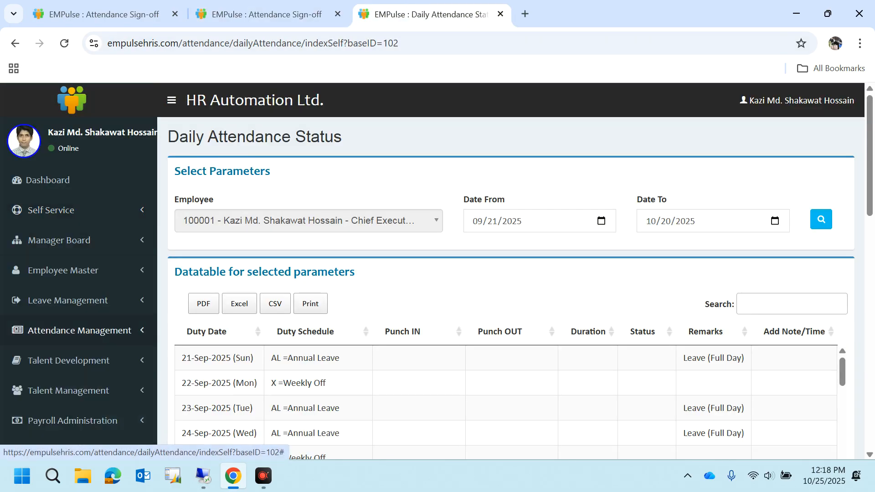
{"action": "left_click", "coordinate": [93, 306]}
{"action": "scroll", "coordinate": [96, 313], "scroll_direction": "down", "scroll_amount": 5}
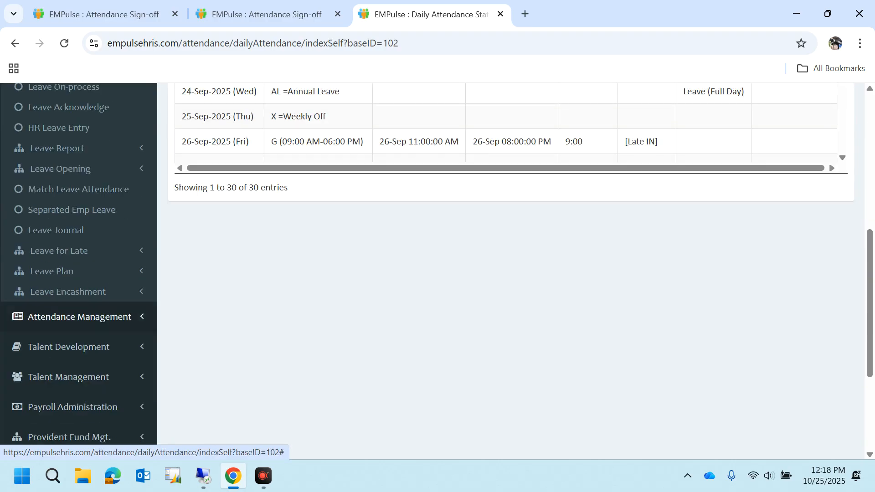
{"action": "middle_click", "coordinate": [72, 126]}
{"action": "left_click", "coordinate": [624, 11]}
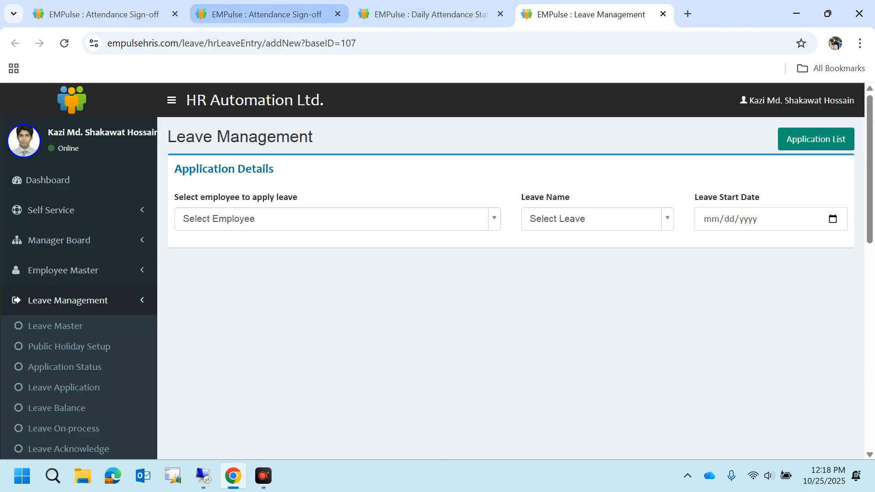
- Recheck the absent date in the sign-off records, then set up the Chief Executive Officer's leave application as Casual Leave starting 09/28/2025
{"action": "left_click", "coordinate": [283, 14]}
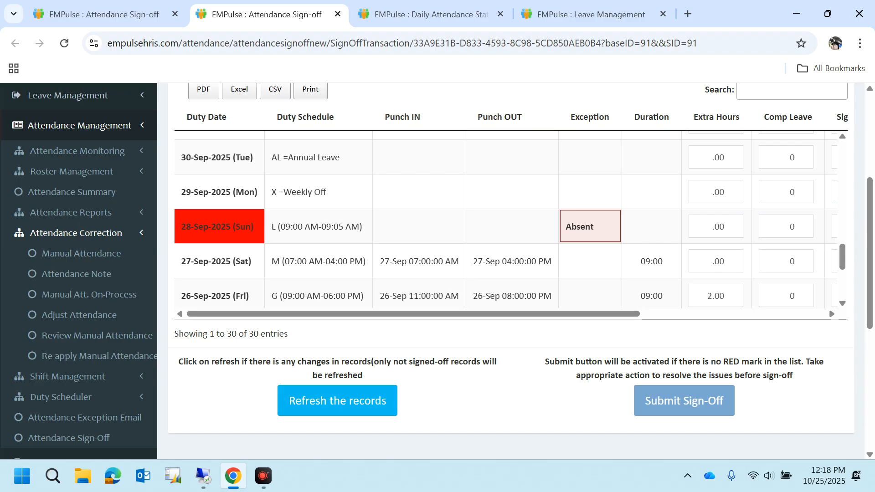
{"action": "left_click", "coordinate": [617, 12]}
{"action": "left_click", "coordinate": [379, 222]}
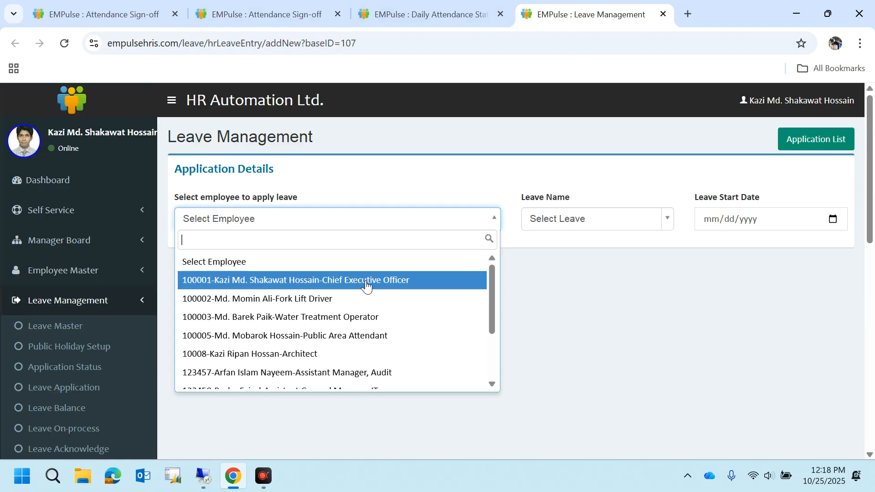
{"action": "left_click", "coordinate": [365, 280]}
{"action": "left_click", "coordinate": [580, 224]}
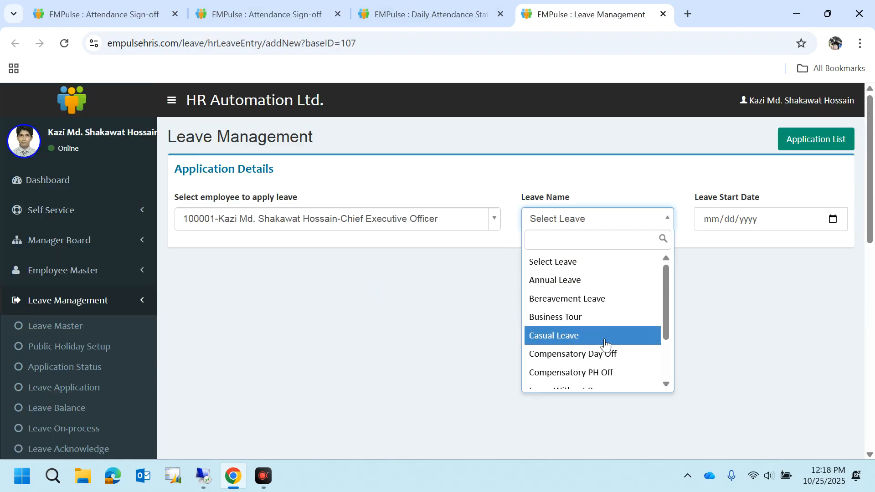
{"action": "left_click", "coordinate": [574, 336]}
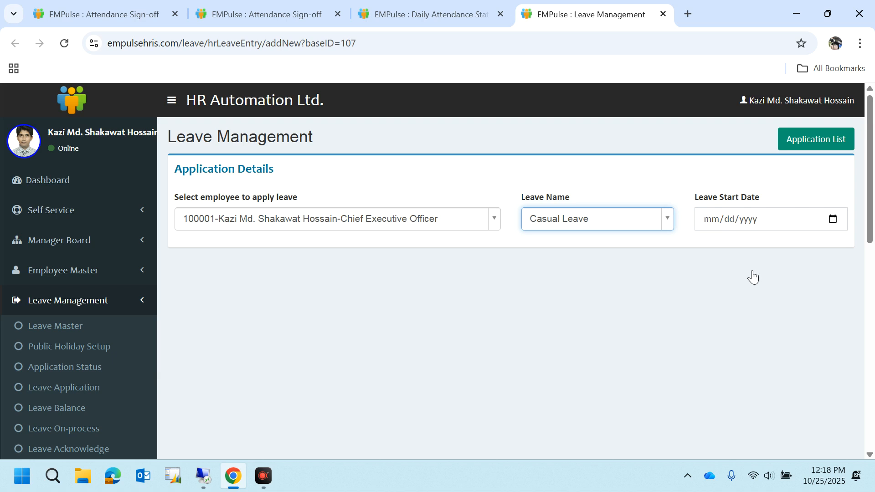
{"action": "left_click", "coordinate": [833, 219]}
{"action": "left_click", "coordinate": [804, 247]}
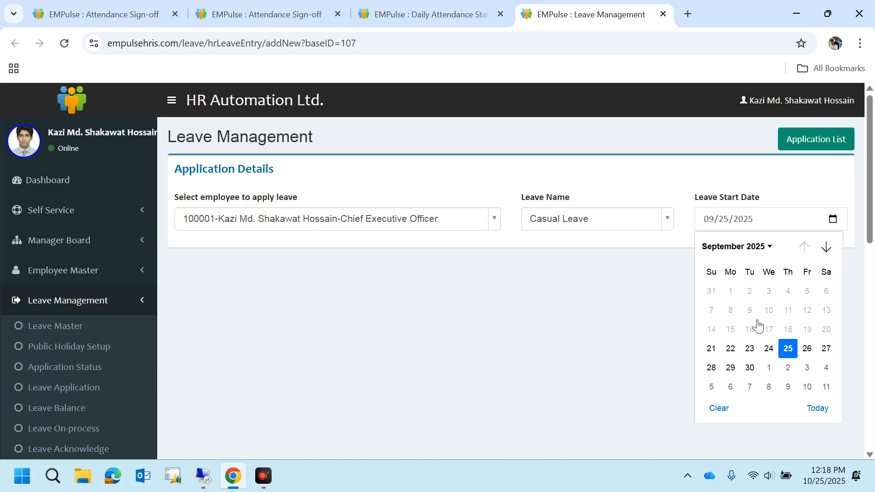
{"action": "left_click", "coordinate": [711, 367]}
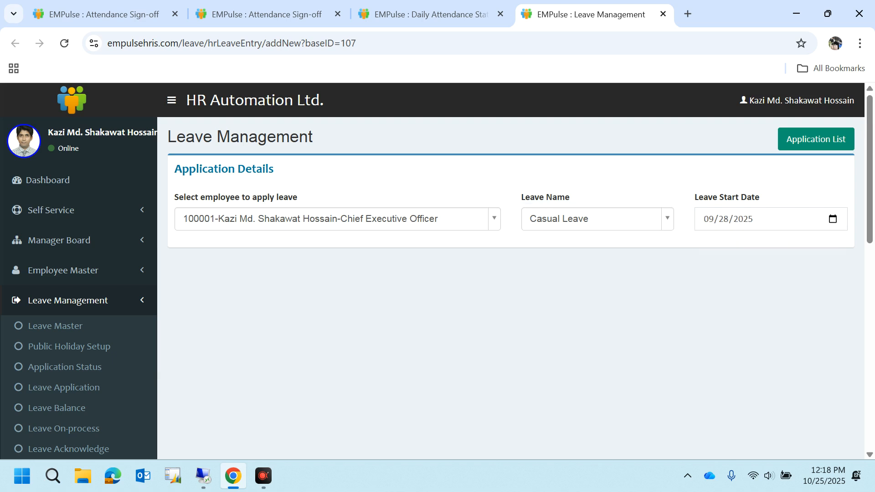
{"action": "scroll", "coordinate": [384, 294], "scroll_direction": "down", "scroll_amount": 1}
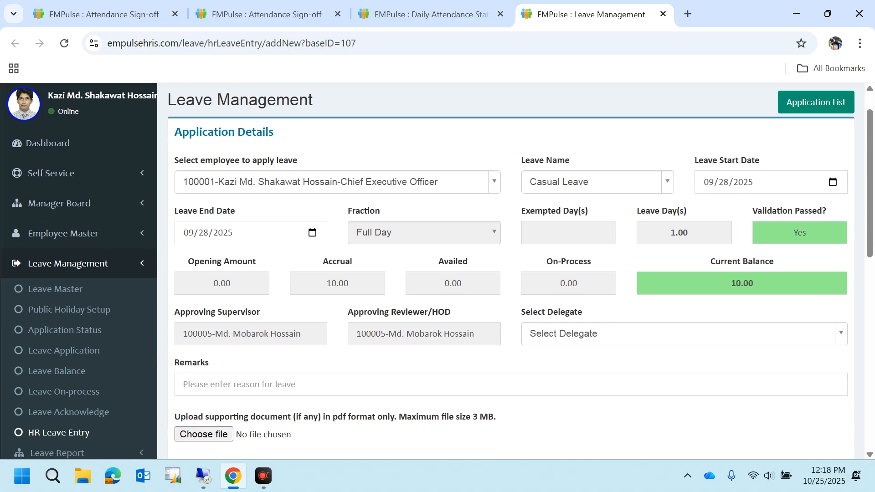
- Enter "Family Emgergency" as the leave remarks and submit the leave application
{"action": "left_click", "coordinate": [365, 353]}
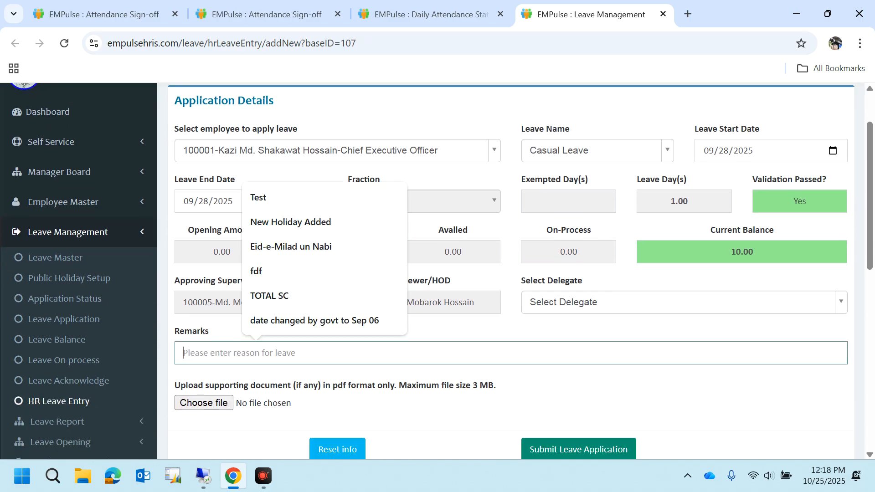
{"action": "type", "text": "Family Emgergency"}
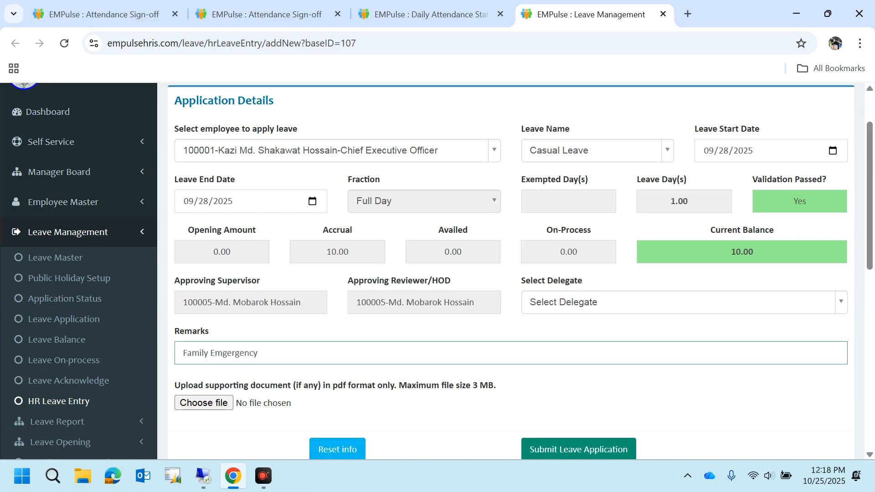
{"action": "scroll", "coordinate": [532, 335], "scroll_direction": "down", "scroll_amount": 2}
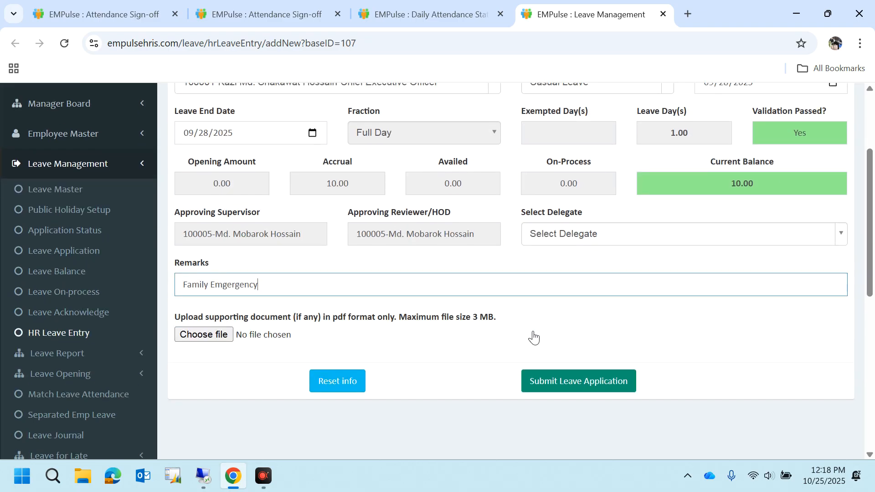
{"action": "left_click", "coordinate": [587, 391]}
{"action": "left_click", "coordinate": [418, 322]}
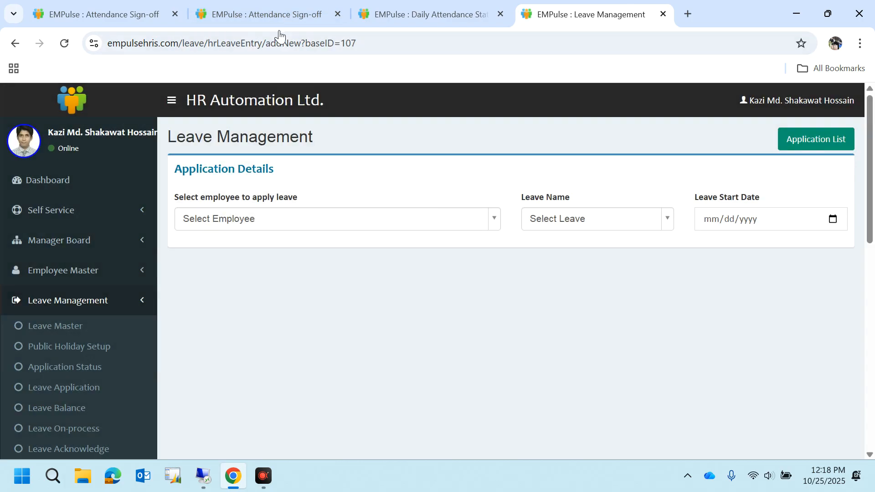
- Return to the Attendance Sign-off tab and refresh the attendance records
{"action": "left_click", "coordinate": [273, 15]}
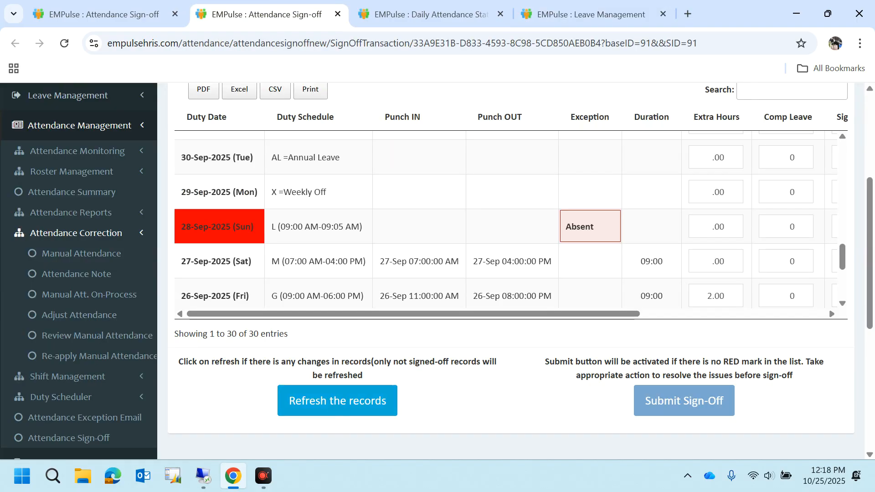
{"action": "left_click", "coordinate": [348, 401]}
{"action": "left_click", "coordinate": [467, 342]}
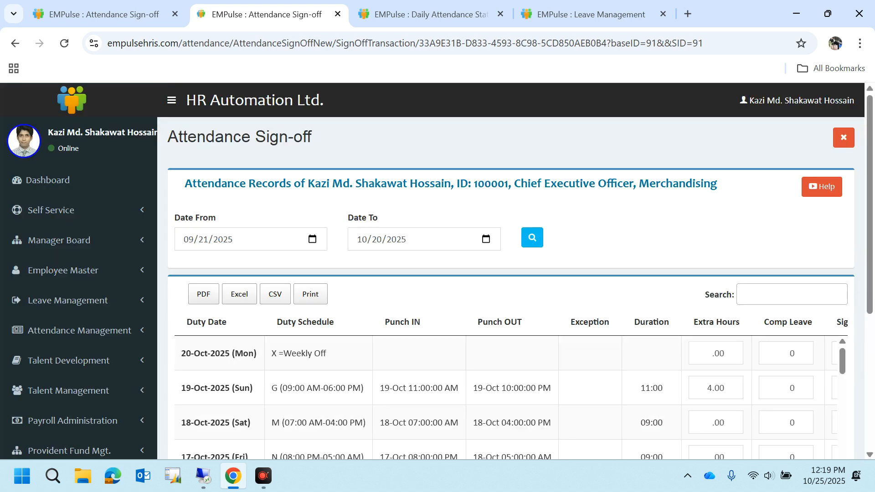
- Check the refreshed records for 28-Sep-2025 and 15-Oct-2025, including their duty schedules and any remaining red marks
{"action": "scroll", "coordinate": [613, 256], "scroll_direction": "down", "scroll_amount": 2}
{"action": "scroll", "coordinate": [582, 283], "scroll_direction": "down", "scroll_amount": 10}
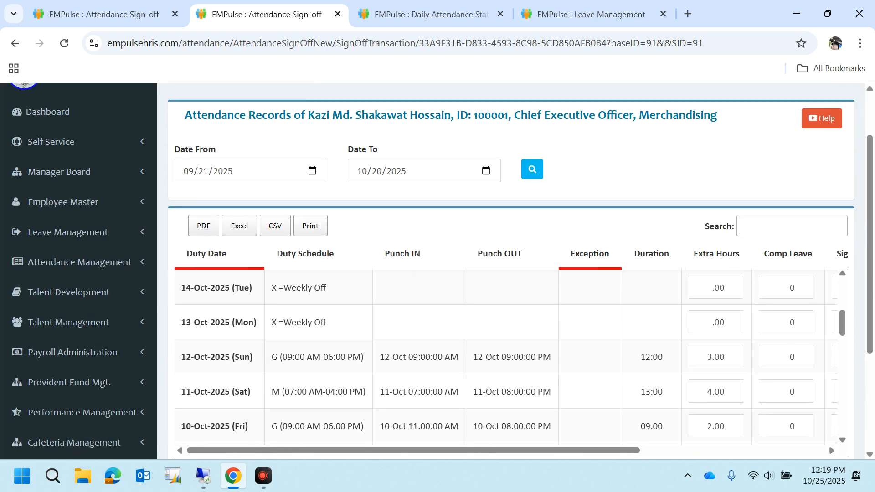
{"action": "scroll", "coordinate": [506, 357], "scroll_direction": "down", "scroll_amount": 6}
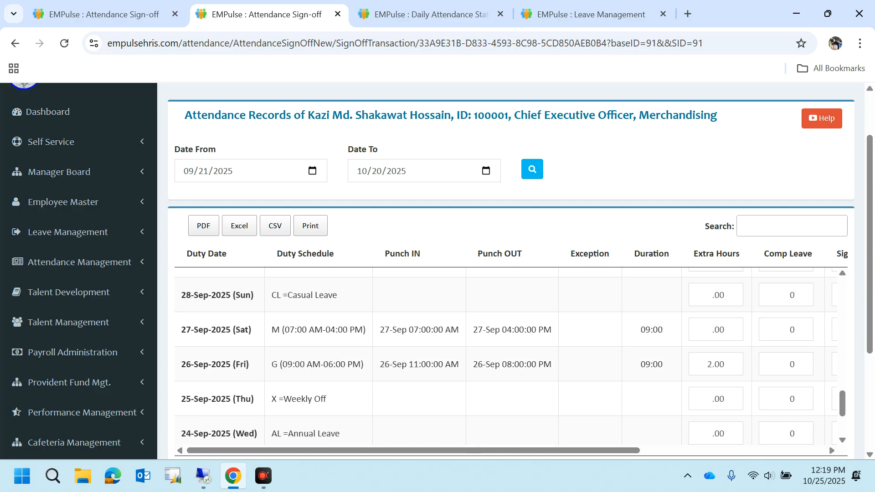
{"action": "left_click_drag", "start_coordinate": [229, 301], "coordinate": [348, 312]}
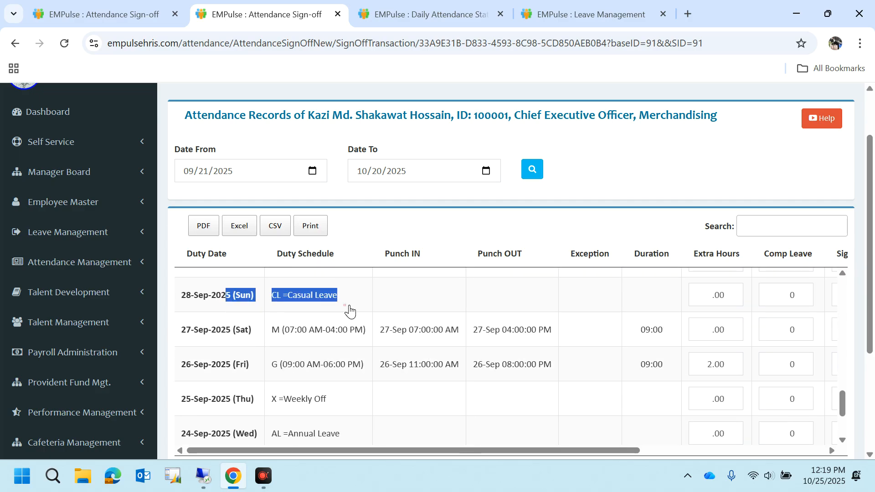
{"action": "scroll", "coordinate": [449, 373], "scroll_direction": "up", "scroll_amount": 9}
{"action": "scroll", "coordinate": [449, 372], "scroll_direction": "up", "scroll_amount": 7}
{"action": "scroll", "coordinate": [449, 373], "scroll_direction": "down", "scroll_amount": 3}
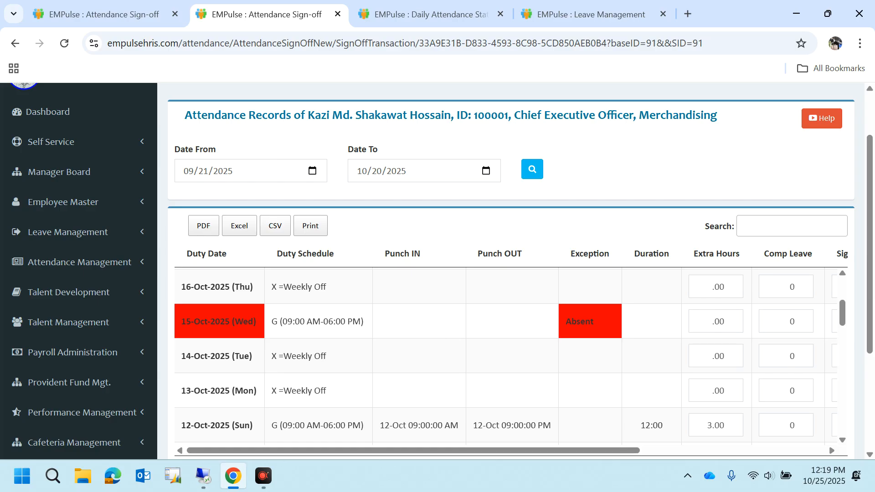
{"action": "left_click_drag", "start_coordinate": [313, 321], "coordinate": [374, 333]}
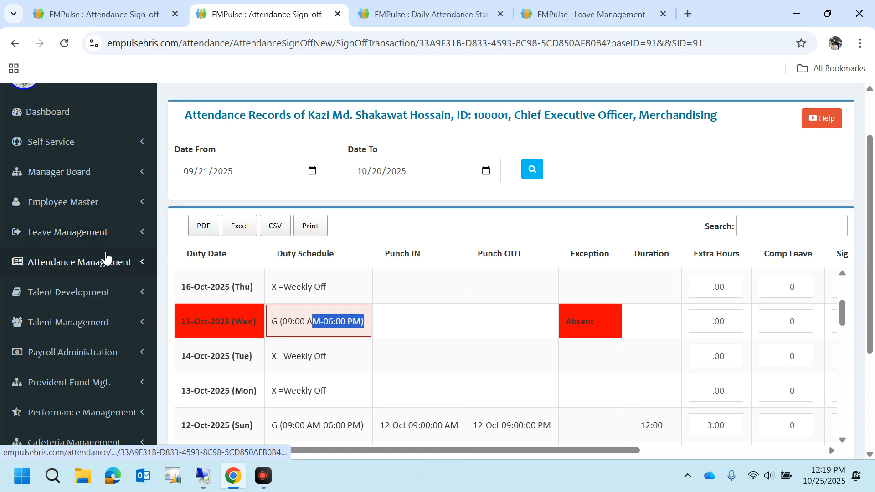
- Open the manual attendance review list in a separate browser tab and switch to it
{"action": "left_click", "coordinate": [80, 262]}
{"action": "scroll", "coordinate": [123, 255], "scroll_direction": "down", "scroll_amount": 3}
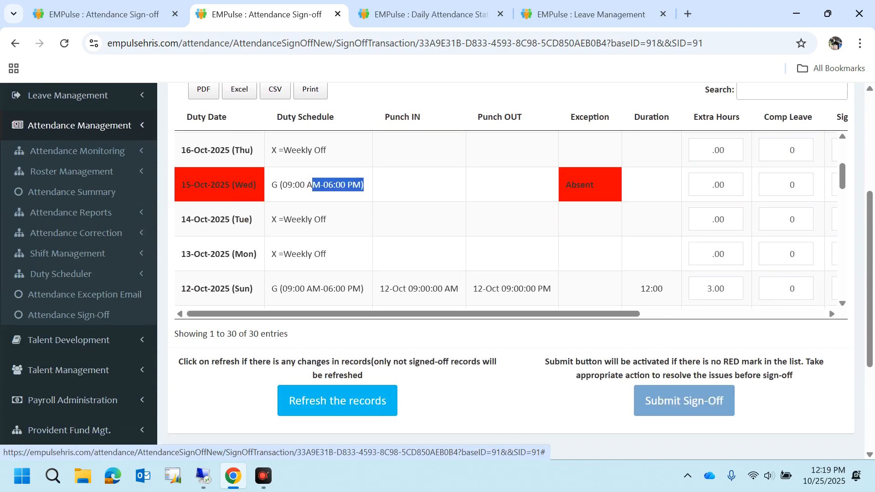
{"action": "left_click", "coordinate": [130, 235]}
{"action": "left_click", "coordinate": [104, 337], "text": "ctrl"}
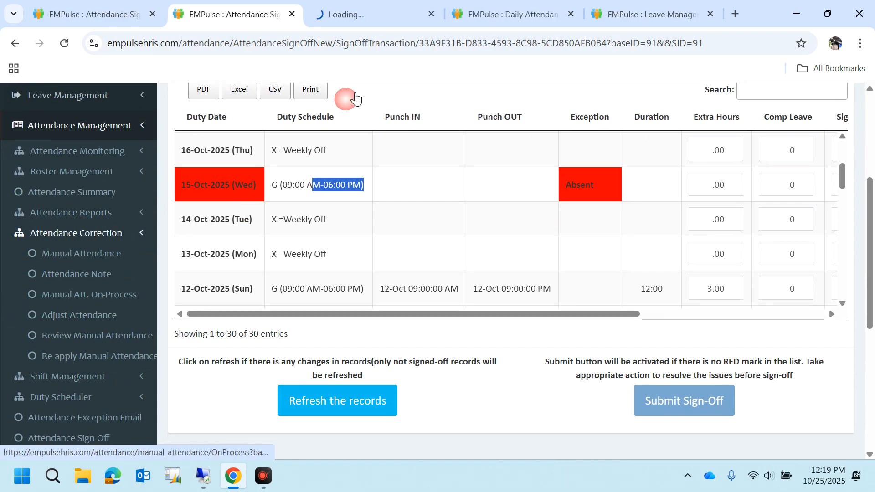
{"action": "left_click", "coordinate": [365, 14]}
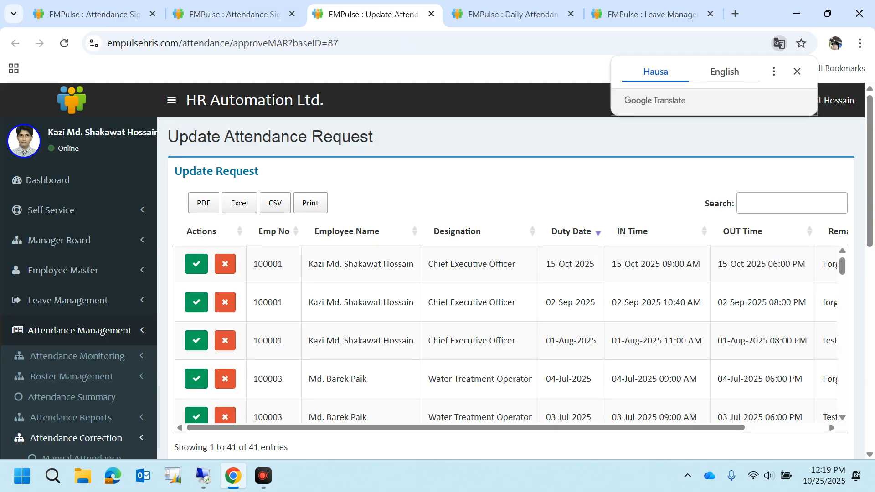
- Check and accept the Chief Executive Officer's attendance update request for 15-Oct-2025, 09:00 AM to 06:00 PM
{"action": "left_click_drag", "start_coordinate": [357, 264], "coordinate": [445, 265]}
{"action": "left_click", "coordinate": [531, 268]}
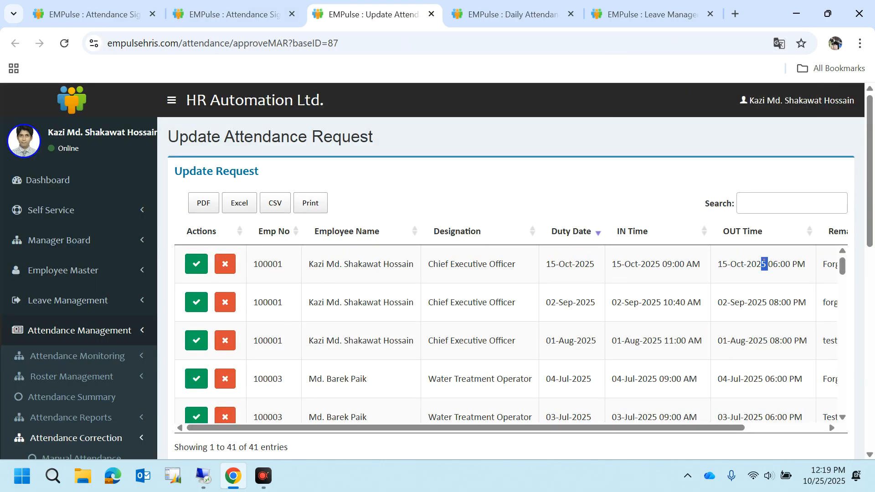
{"action": "left_click", "coordinate": [196, 264]}
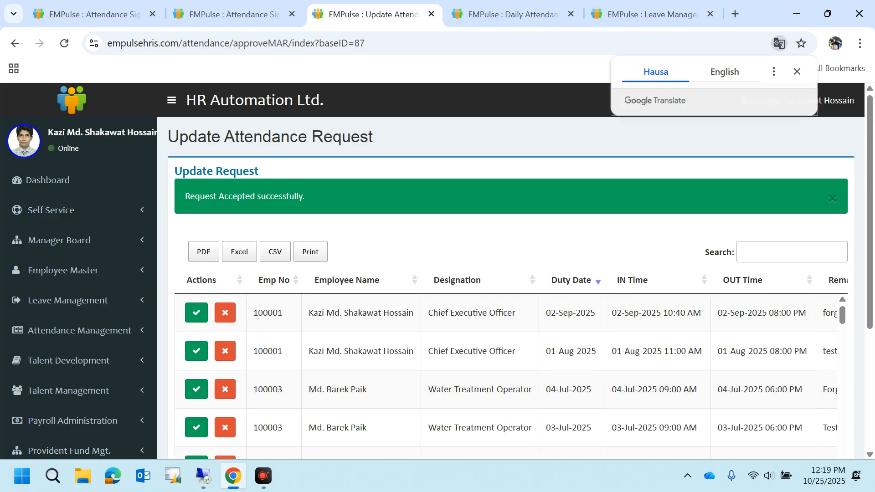
{"action": "left_click", "coordinate": [797, 71]}
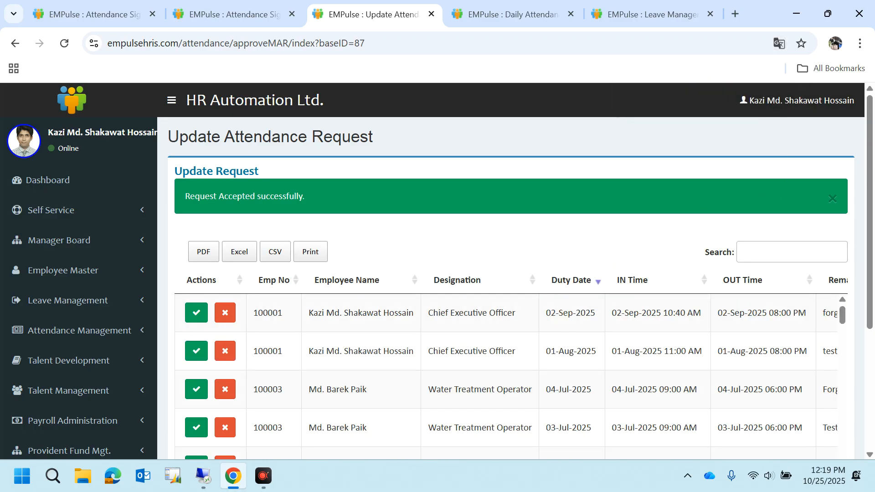
- Go back to the Attendance Sign-off tab and reload the records to pick up the accepted attendance request
{"action": "left_click", "coordinate": [246, 10]}
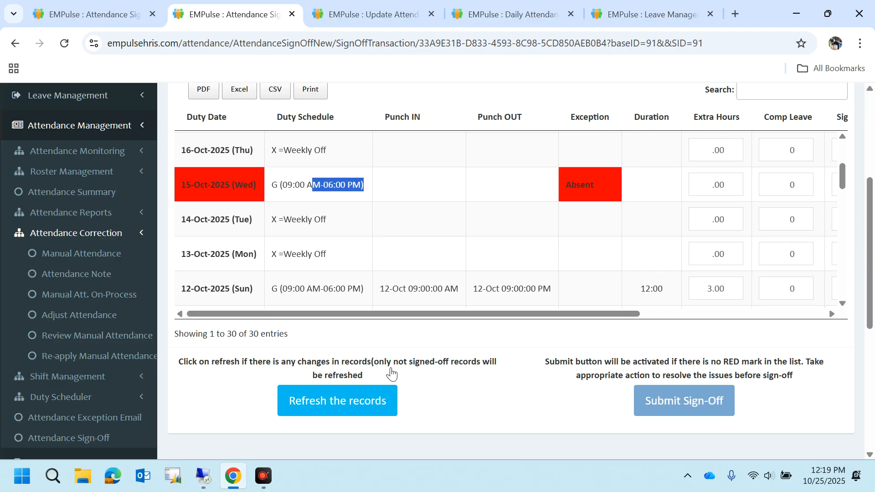
{"action": "left_click", "coordinate": [343, 404]}
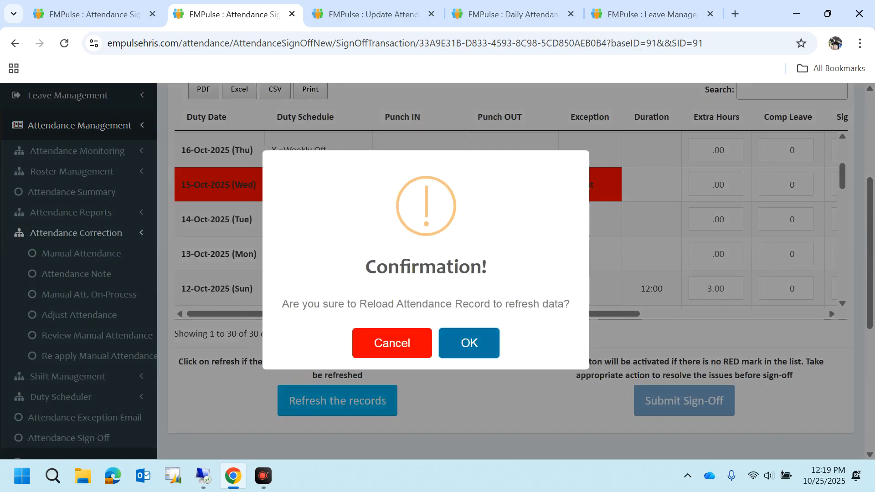
{"action": "key", "text": "Return"}
- Review the reloaded attendance list for remaining red marks and check whether the sign-off can be submitted
{"action": "scroll", "coordinate": [703, 214], "scroll_direction": "down", "scroll_amount": 3}
{"action": "scroll", "coordinate": [520, 301], "scroll_direction": "down", "scroll_amount": 3}
{"action": "left_click_drag", "start_coordinate": [354, 253], "coordinate": [514, 251]}
{"action": "scroll", "coordinate": [592, 270], "scroll_direction": "down", "scroll_amount": 10}
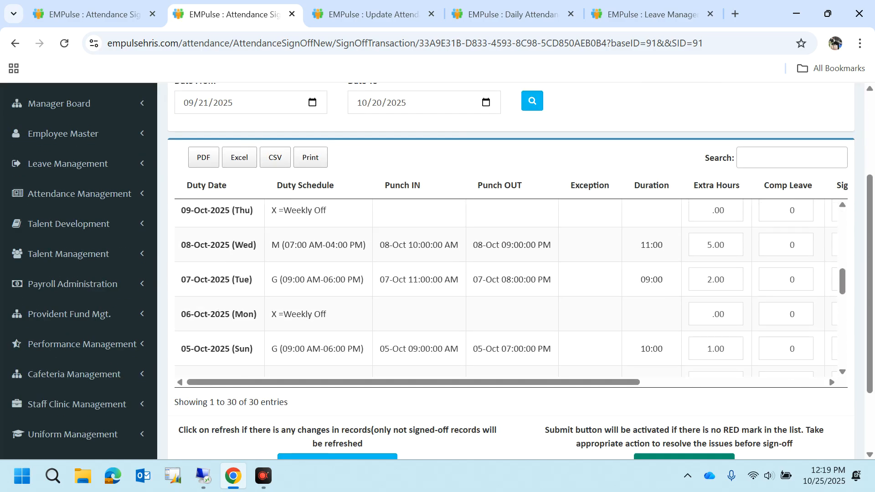
{"action": "left_click_drag", "start_coordinate": [288, 295], "coordinate": [378, 301]}
{"action": "scroll", "coordinate": [380, 301], "scroll_direction": "down", "scroll_amount": 3}
{"action": "scroll", "coordinate": [504, 398], "scroll_direction": "down", "scroll_amount": 2}
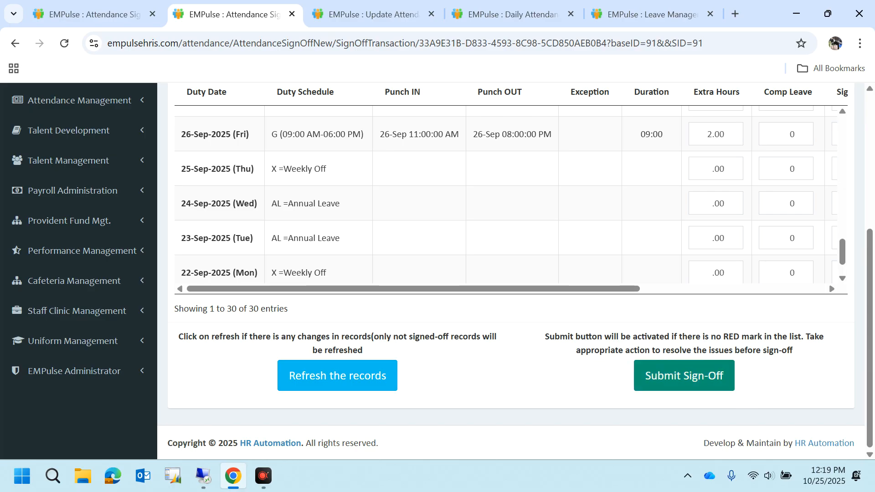
{"action": "scroll", "coordinate": [711, 319], "scroll_direction": "up", "scroll_amount": 3}
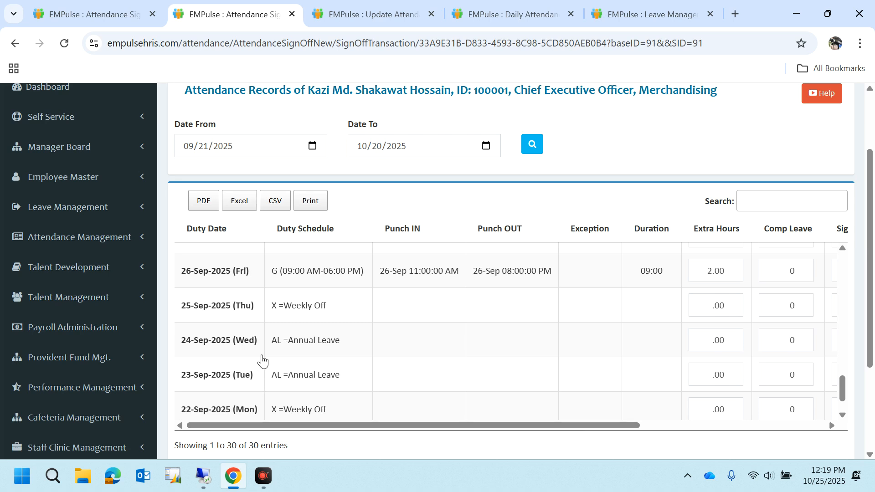
{"action": "scroll", "coordinate": [872, 162], "scroll_direction": "up", "scroll_amount": 2}
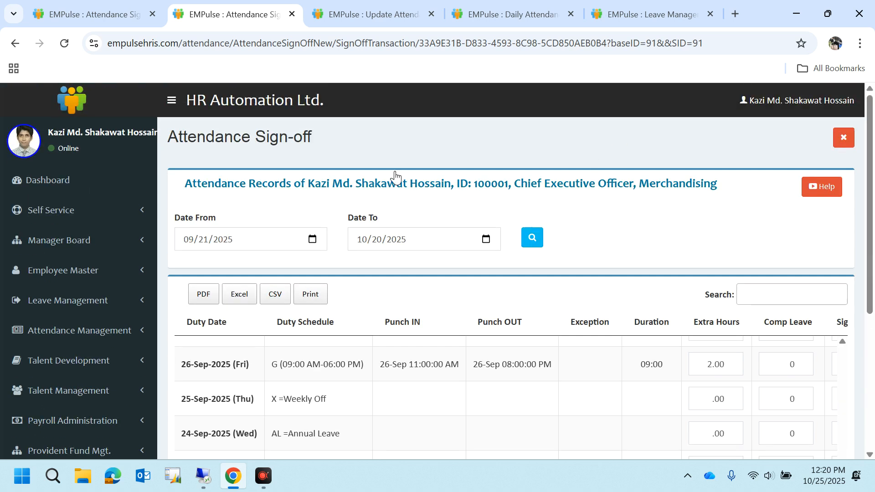
- Collapse the navigation sidebar to widen the records table and check the extra hours for 19-Oct-2025
{"action": "left_click", "coordinate": [171, 100]}
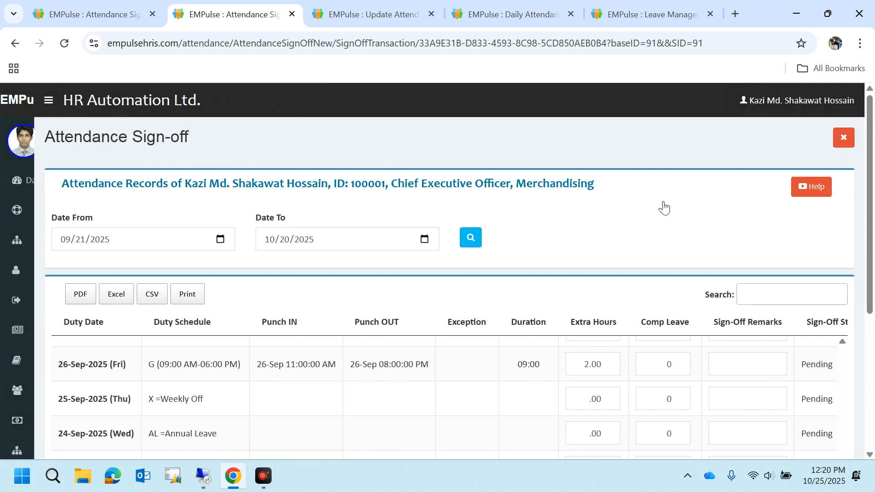
{"action": "scroll", "coordinate": [662, 205], "scroll_direction": "down", "scroll_amount": 2}
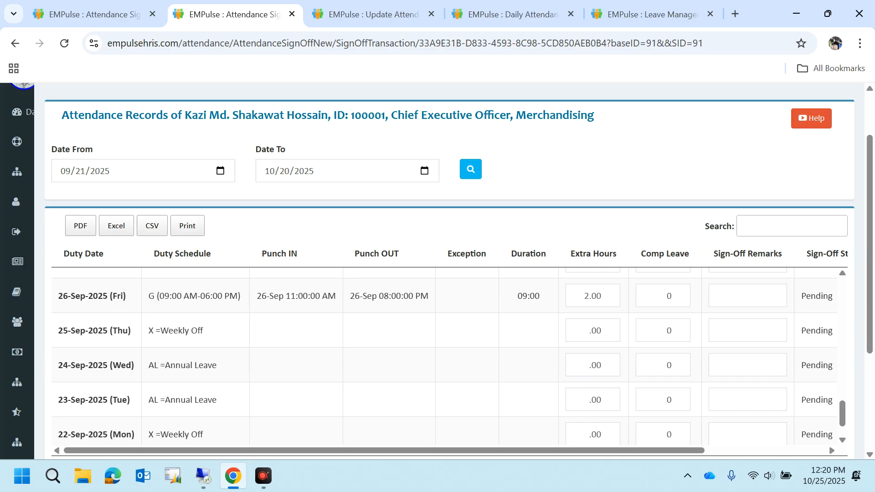
{"action": "scroll", "coordinate": [668, 332], "scroll_direction": "up", "scroll_amount": 18}
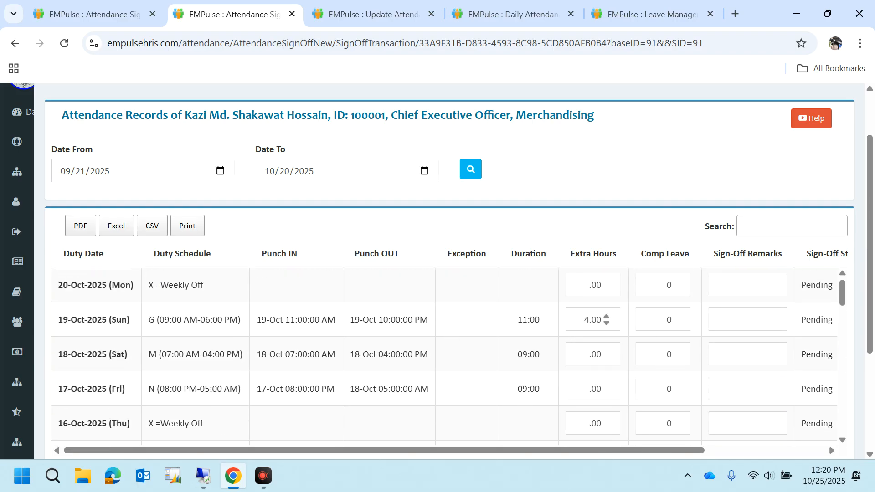
{"action": "double_click", "coordinate": [593, 320]}
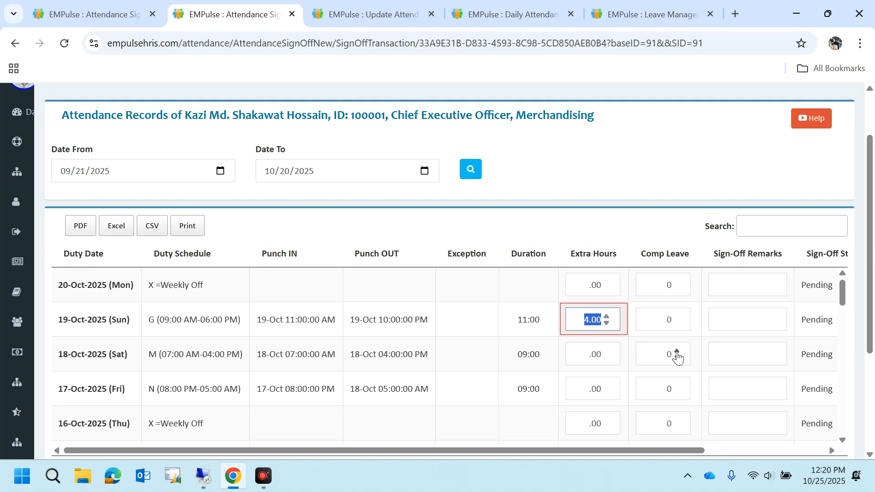
- Set the comp leave to 1 for the weekly off worked on 04-Oct-2025
{"action": "scroll", "coordinate": [678, 357], "scroll_direction": "down", "scroll_amount": 1}
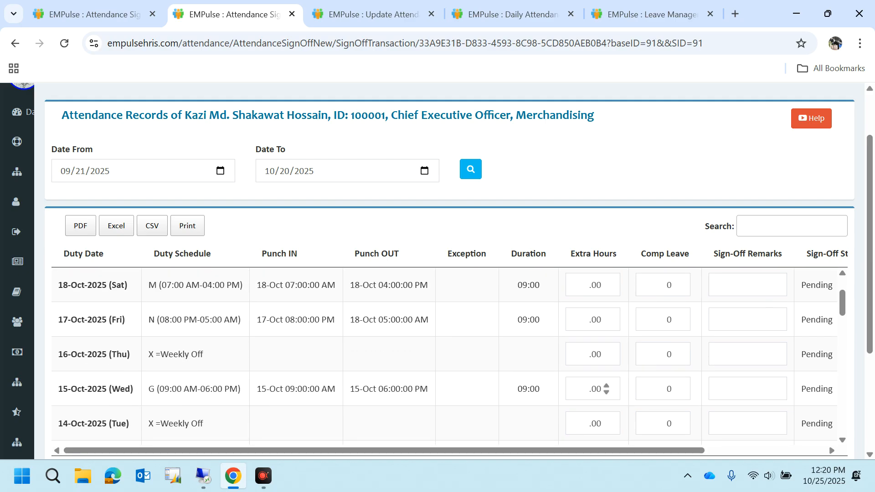
{"action": "scroll", "coordinate": [639, 379], "scroll_direction": "down", "scroll_amount": 6}
{"action": "scroll", "coordinate": [595, 385], "scroll_direction": "down", "scroll_amount": 5}
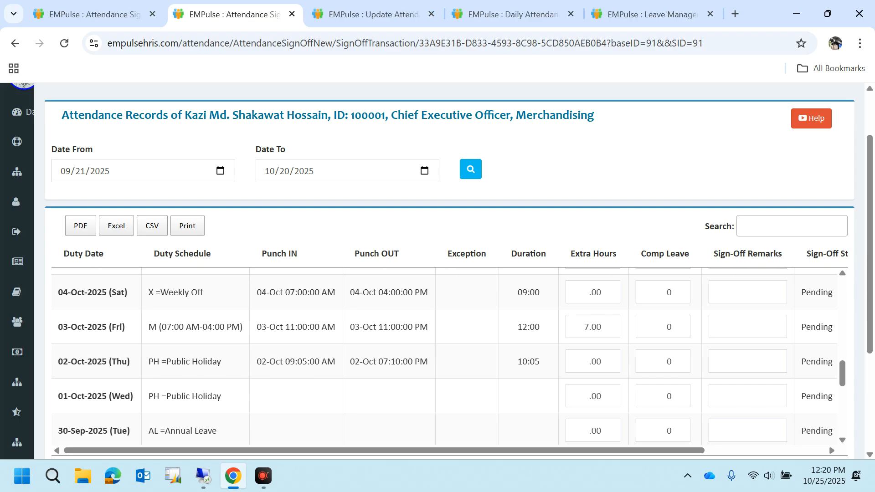
{"action": "left_click_drag", "start_coordinate": [147, 295], "coordinate": [212, 304]}
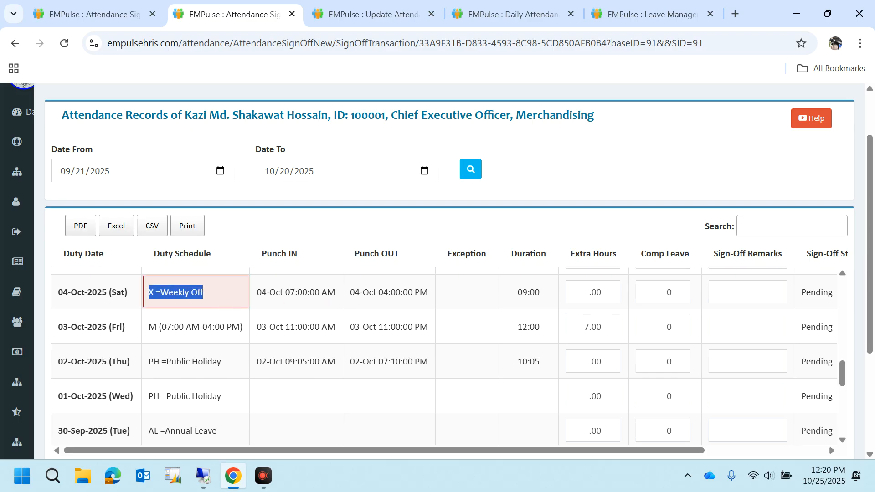
{"action": "left_click", "coordinate": [669, 292]}
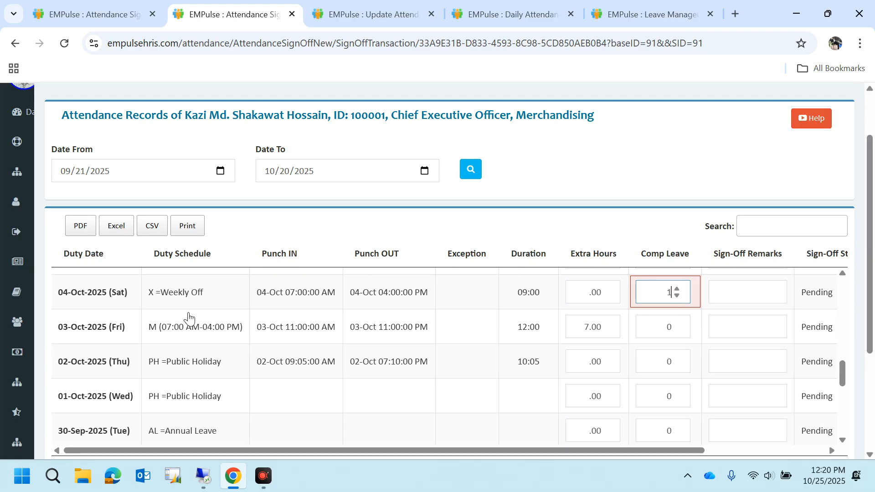
{"action": "left_click_drag", "start_coordinate": [149, 292], "coordinate": [198, 292]}
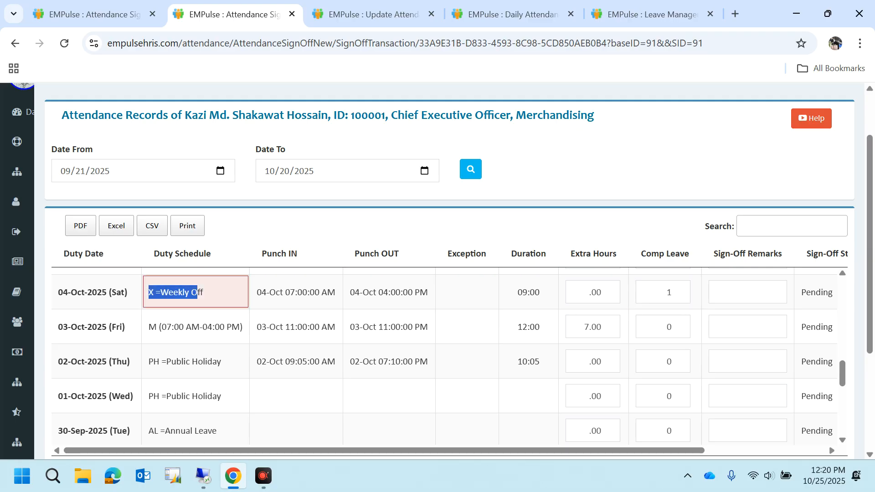
{"action": "scroll", "coordinate": [227, 314], "scroll_direction": "up", "scroll_amount": 1}
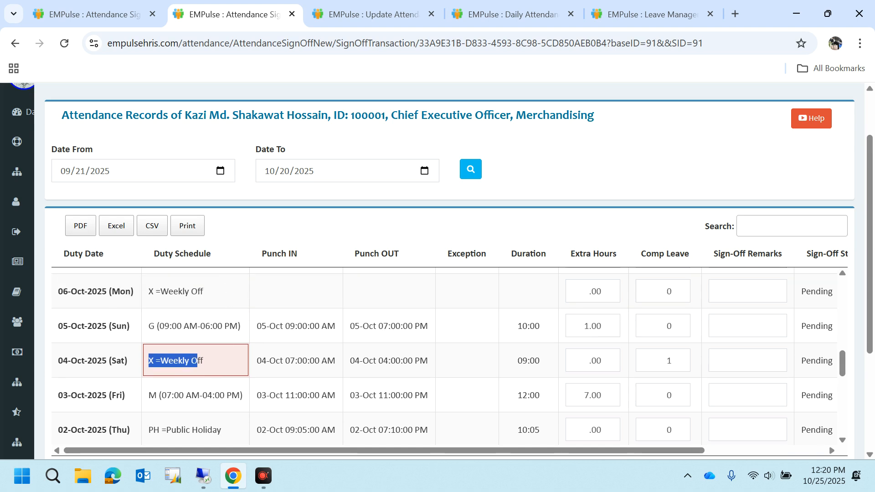
{"action": "double_click", "coordinate": [668, 360]}
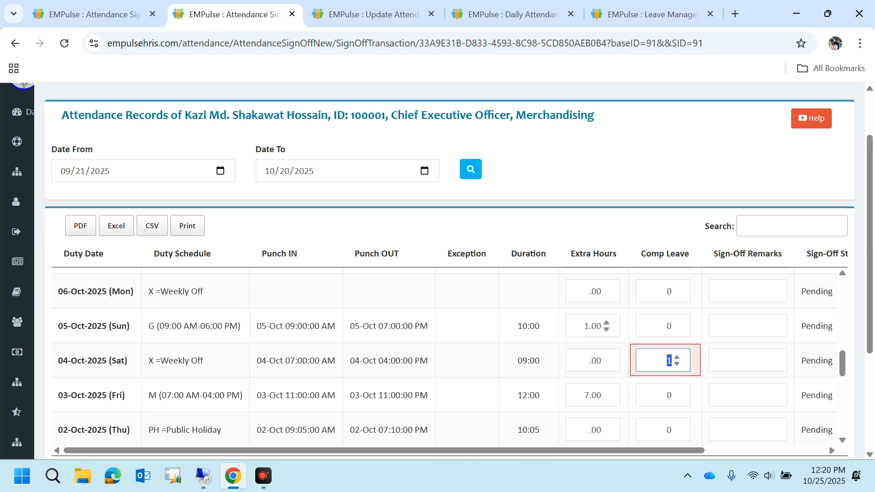
- Set both the comp leave and the extra hours to 1 for the public holiday worked on 02-Oct-2025
{"action": "scroll", "coordinate": [510, 351], "scroll_direction": "down", "scroll_amount": 3}
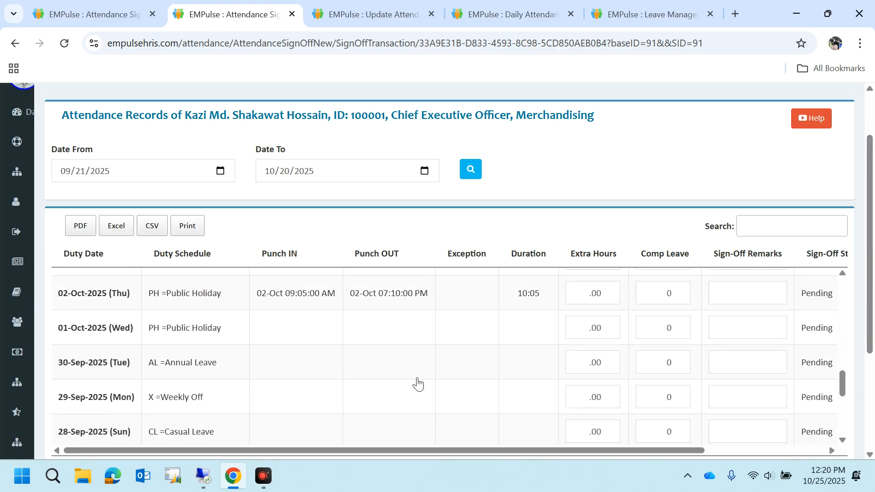
{"action": "left_click_drag", "start_coordinate": [270, 293], "coordinate": [299, 291]}
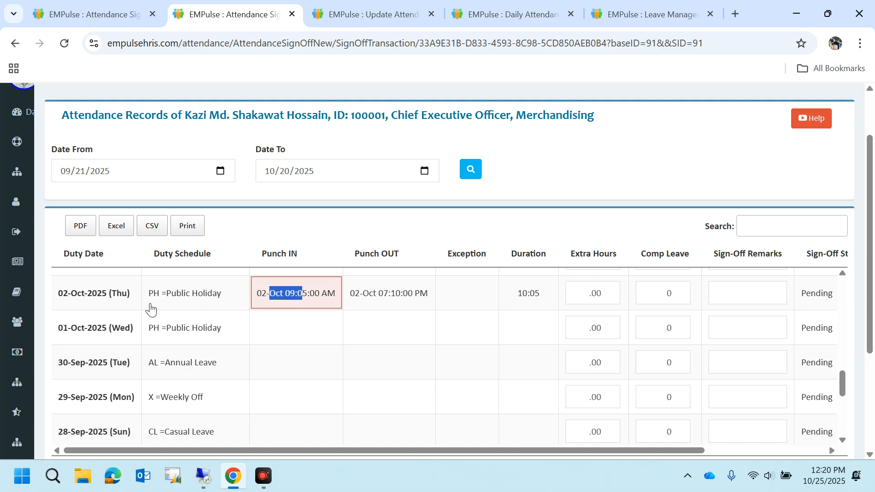
{"action": "left_click", "coordinate": [395, 306]}
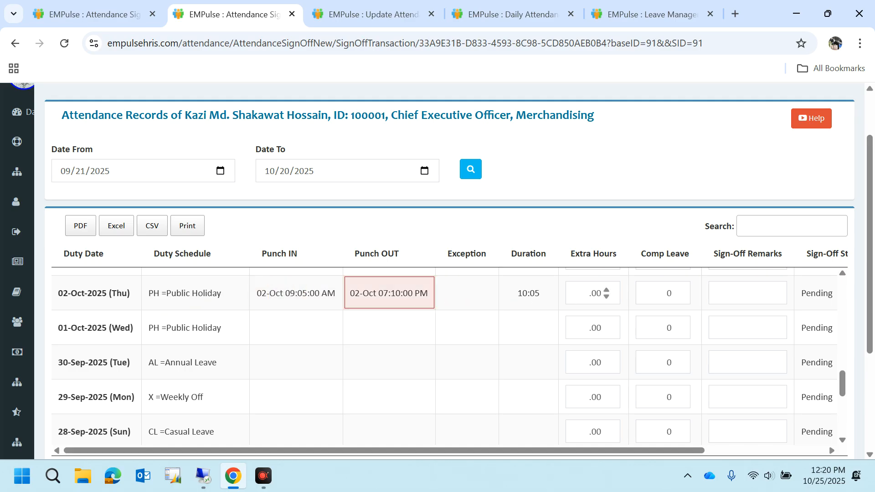
{"action": "left_click", "coordinate": [668, 293]}
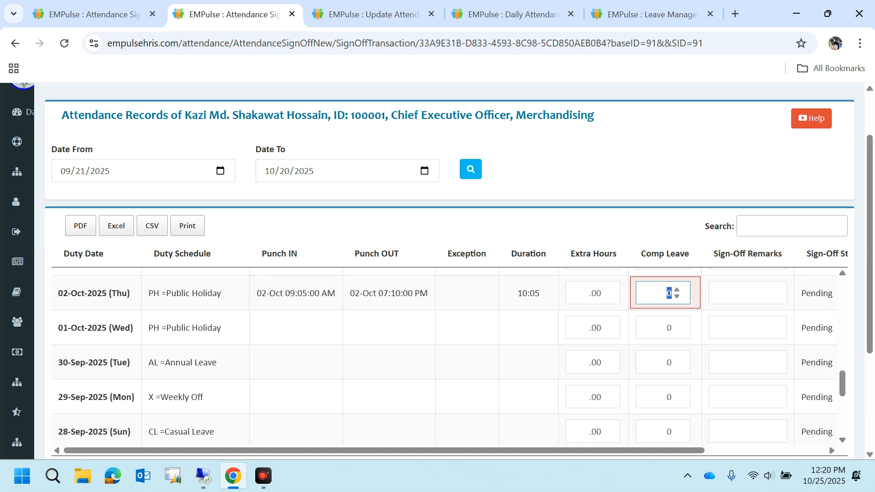
{"action": "type", "text": "1"}
{"action": "scroll", "coordinate": [529, 340], "scroll_direction": "up", "scroll_amount": 2}
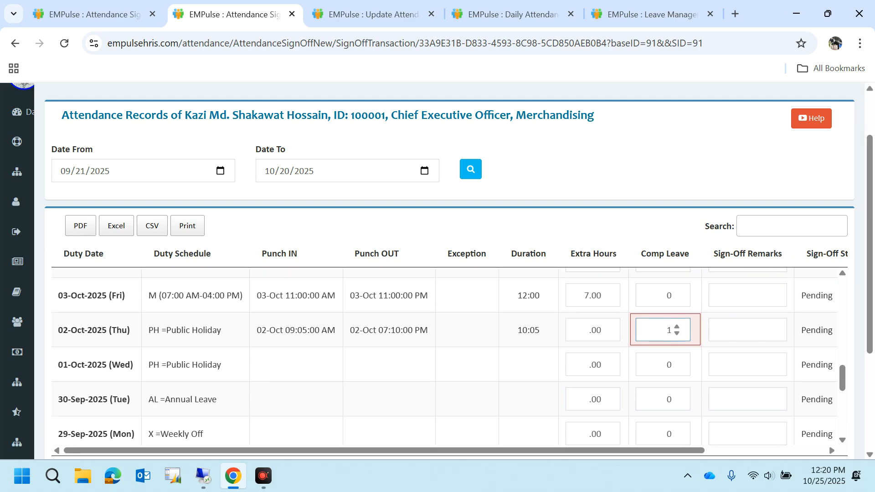
{"action": "left_click_drag", "start_coordinate": [517, 366], "coordinate": [607, 365]}
{"action": "type", "text": "1"}
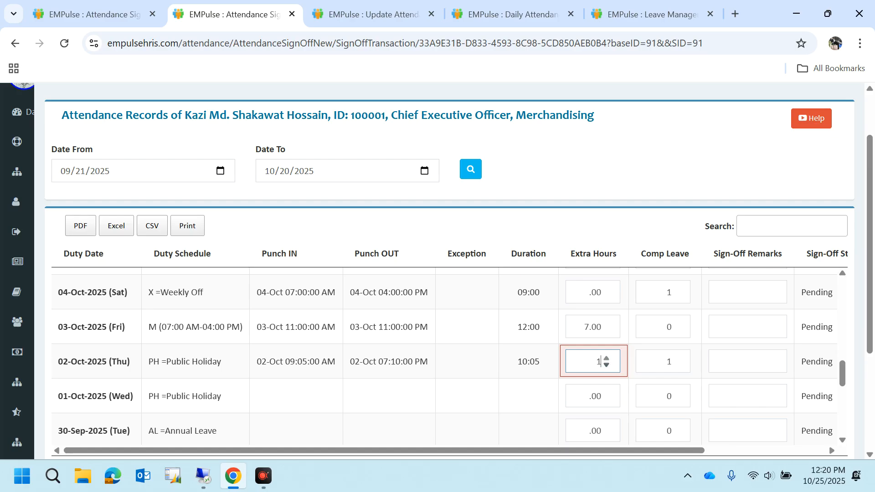
- Set the extra hours for 03-Oct-2025 to 3
{"action": "left_click", "coordinate": [547, 336]}
{"action": "double_click", "coordinate": [592, 326]}
{"action": "type", "text": "3"}
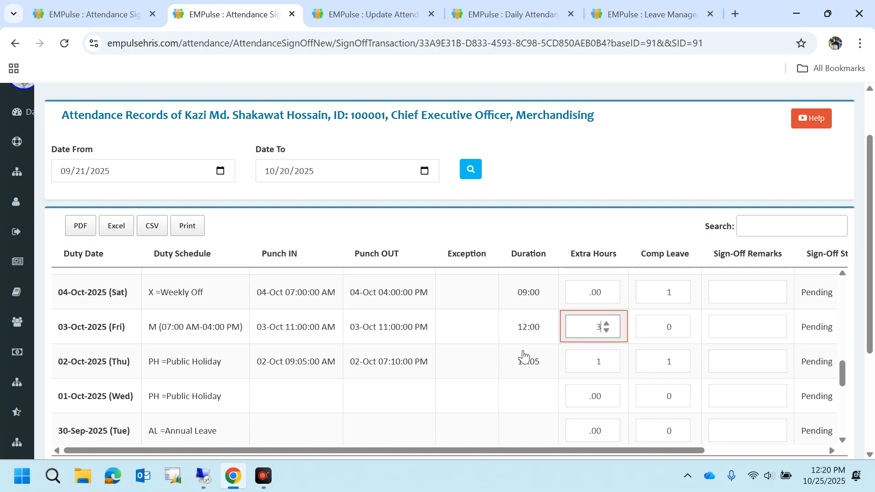
- Set the extra hours for 26-Sep-2025 to 0
{"action": "scroll", "coordinate": [493, 365], "scroll_direction": "down", "scroll_amount": 2}
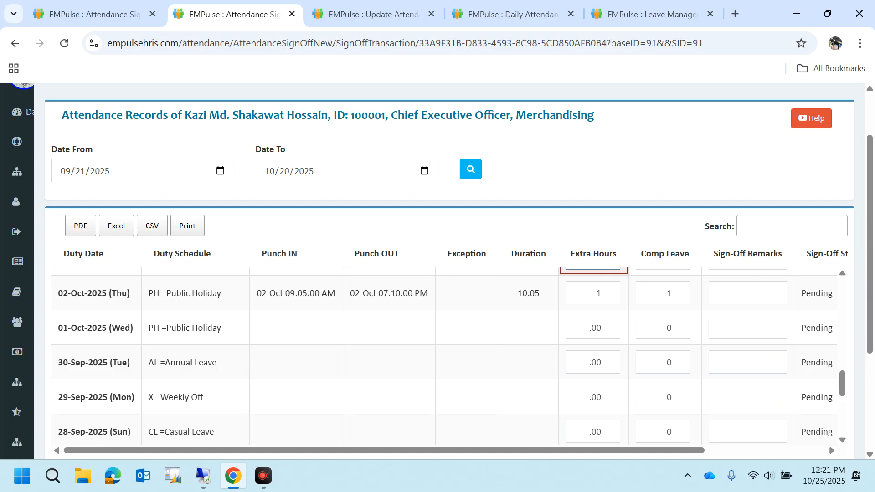
{"action": "scroll", "coordinate": [531, 363], "scroll_direction": "down", "scroll_amount": 3}
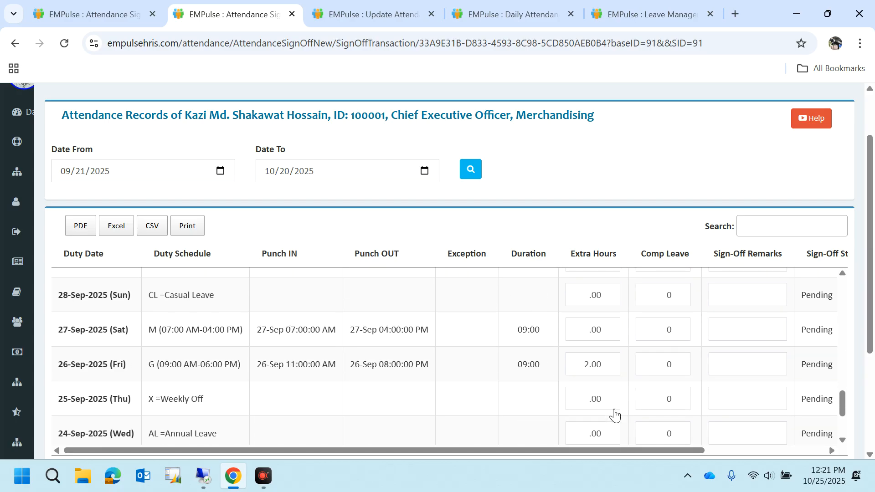
{"action": "double_click", "coordinate": [602, 366]}
{"action": "type", "text": "0"}
- Enter the sign-off remark "worked on PH day" for the public holiday on 02-Oct-2025
{"action": "scroll", "coordinate": [501, 410], "scroll_direction": "down", "scroll_amount": 3}
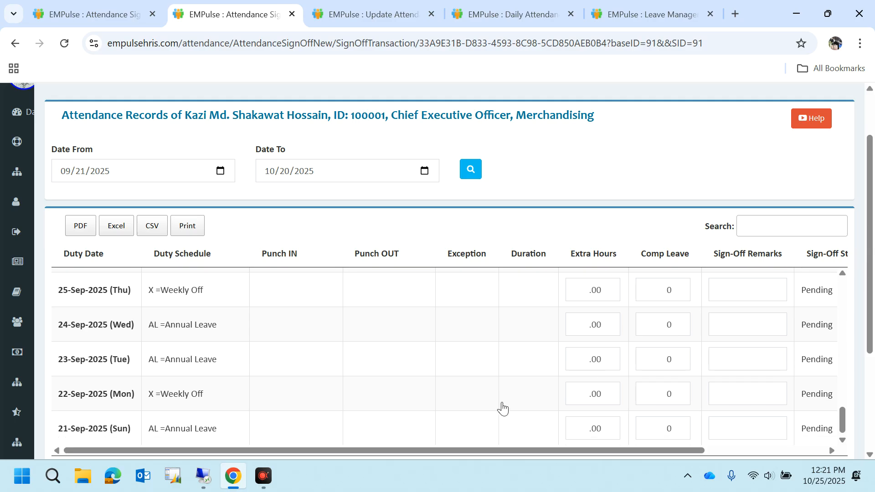
{"action": "scroll", "coordinate": [501, 409], "scroll_direction": "down", "scroll_amount": 3}
{"action": "scroll", "coordinate": [513, 381], "scroll_direction": "up", "scroll_amount": 10}
{"action": "scroll", "coordinate": [526, 377], "scroll_direction": "up", "scroll_amount": 2}
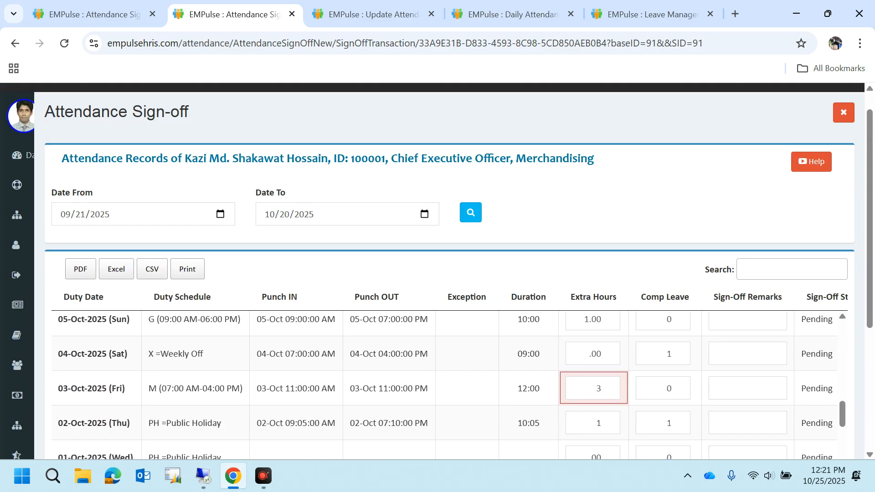
{"action": "scroll", "coordinate": [524, 378], "scroll_direction": "down", "scroll_amount": 2}
{"action": "left_click", "coordinate": [724, 365]}
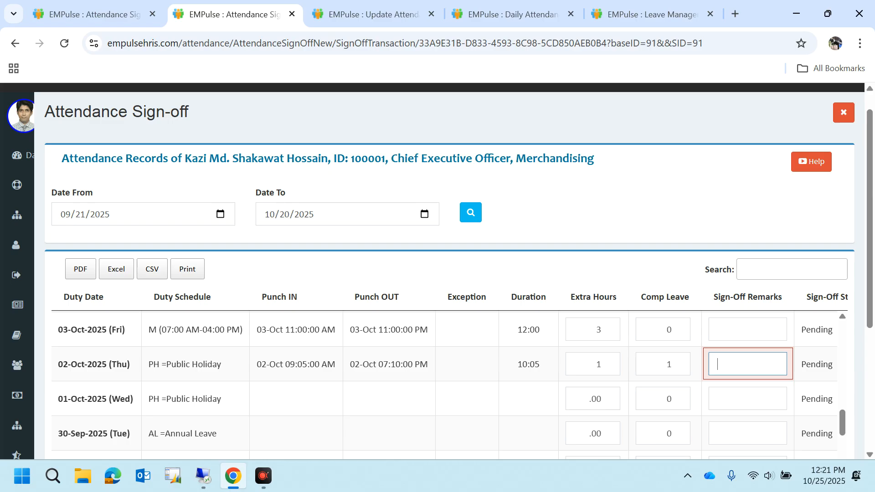
{"action": "type", "text": "worked on PH day"}
- Review the employee's attendance records from 21-Sep-2025 to 20-Oct-2025 for outstanding issues before sign-off
{"action": "scroll", "coordinate": [532, 395], "scroll_direction": "down", "scroll_amount": 5}
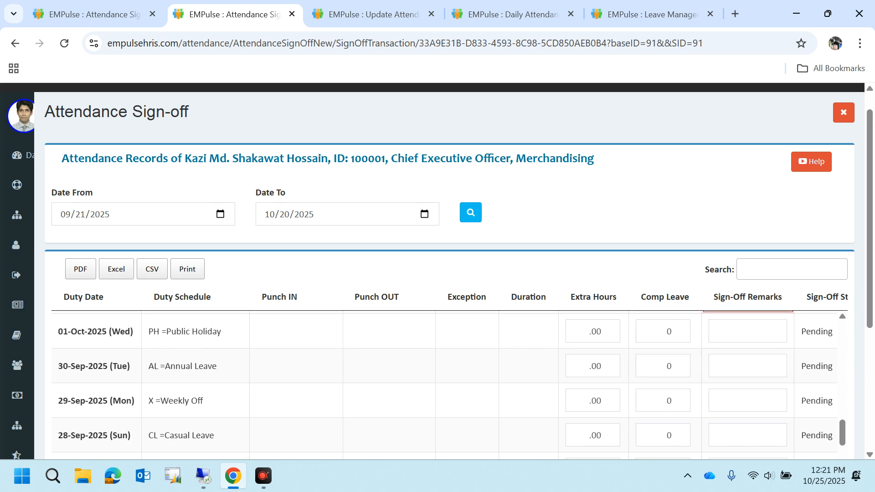
{"action": "scroll", "coordinate": [592, 273], "scroll_direction": "down", "scroll_amount": 4}
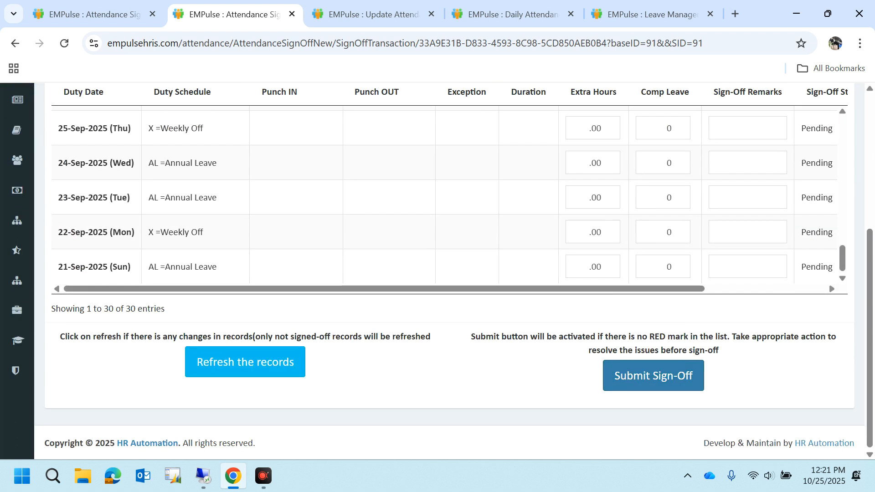
{"action": "scroll", "coordinate": [525, 242], "scroll_direction": "up", "scroll_amount": 2}
{"action": "scroll", "coordinate": [449, 195], "scroll_direction": "up", "scroll_amount": 15}
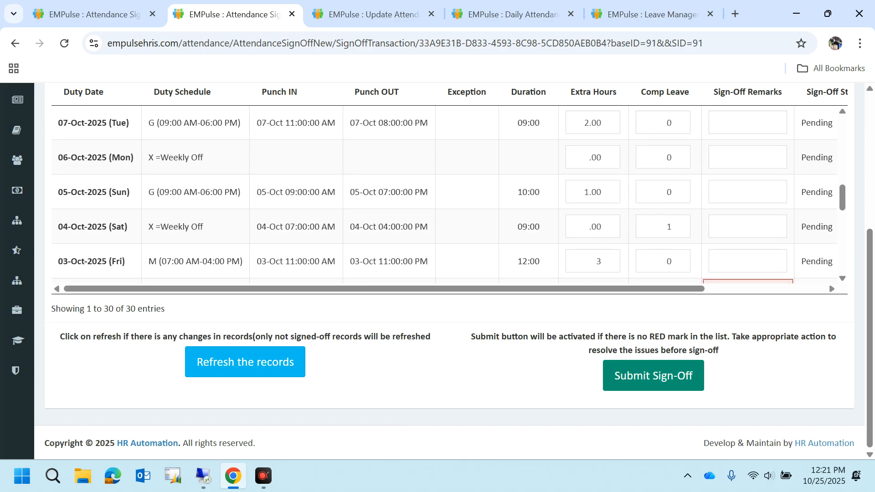
{"action": "scroll", "coordinate": [586, 287], "scroll_direction": "up", "scroll_amount": 3}
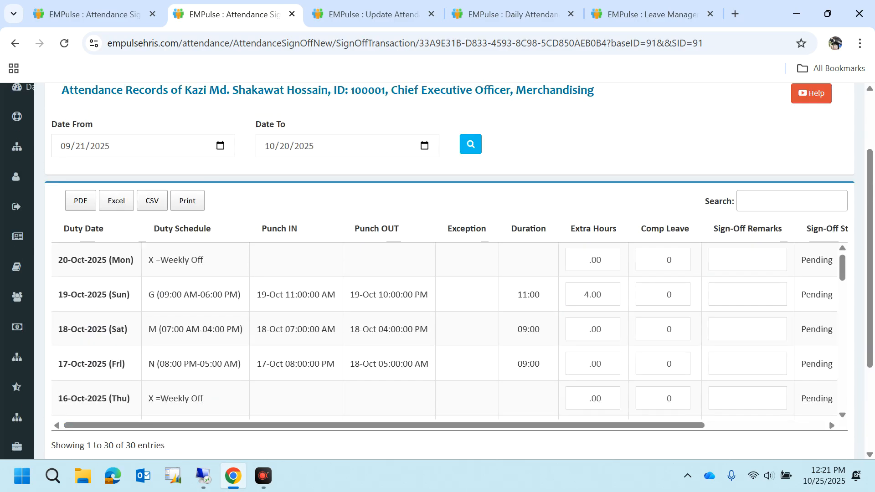
{"action": "scroll", "coordinate": [585, 290], "scroll_direction": "down", "scroll_amount": 4}
{"action": "scroll", "coordinate": [549, 378], "scroll_direction": "down", "scroll_amount": 7}
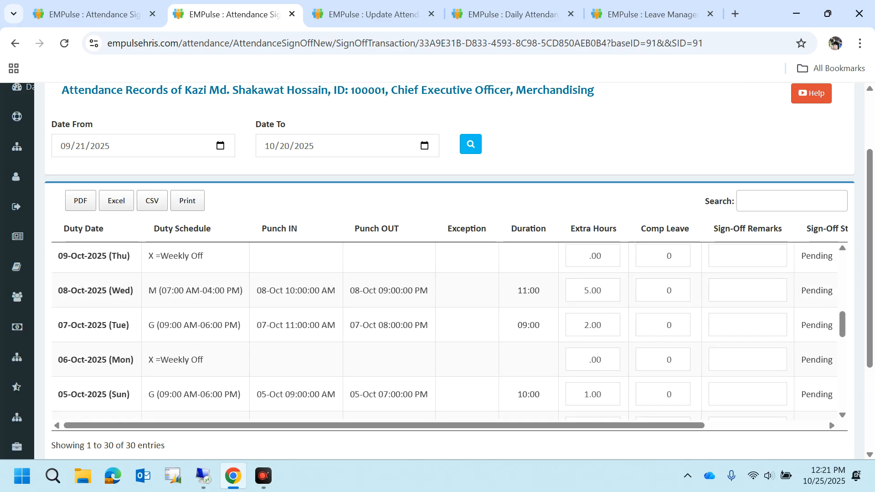
- Submit the employee's attendance sign-off for the period, confirm it, and dismiss the result message
{"action": "scroll", "coordinate": [629, 446], "scroll_direction": "down", "scroll_amount": 2}
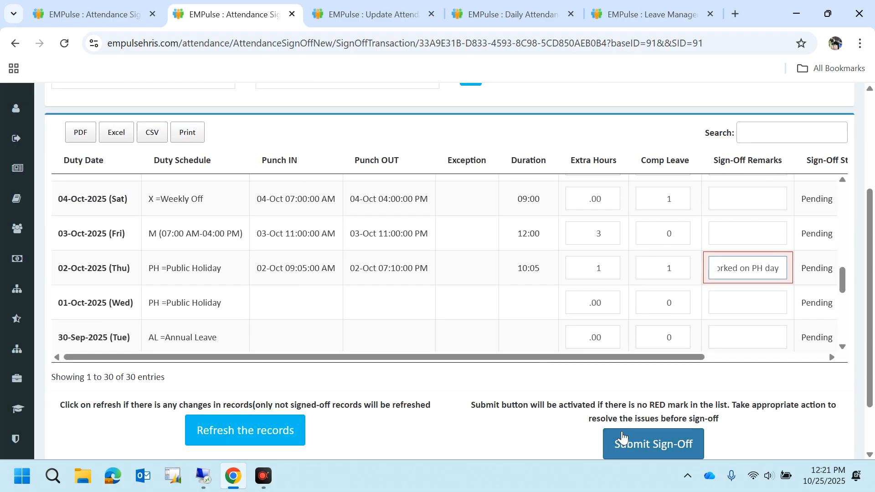
{"action": "left_click", "coordinate": [675, 438]}
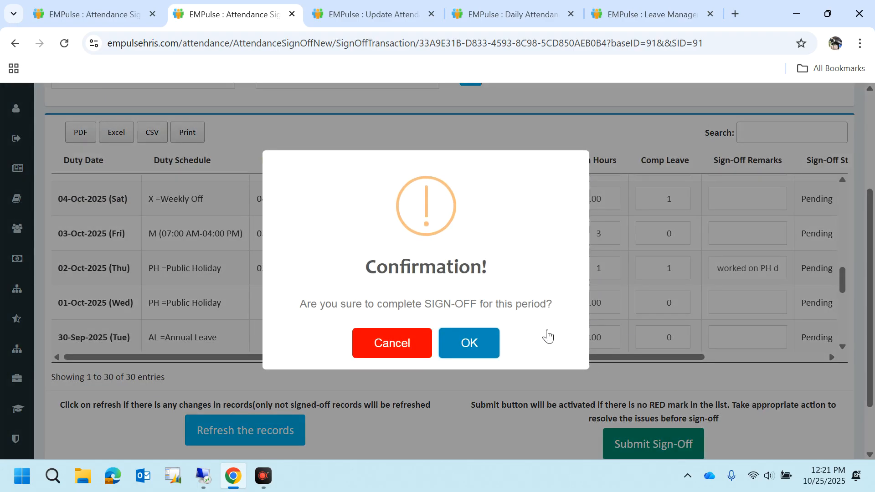
{"action": "left_click", "coordinate": [492, 344]}
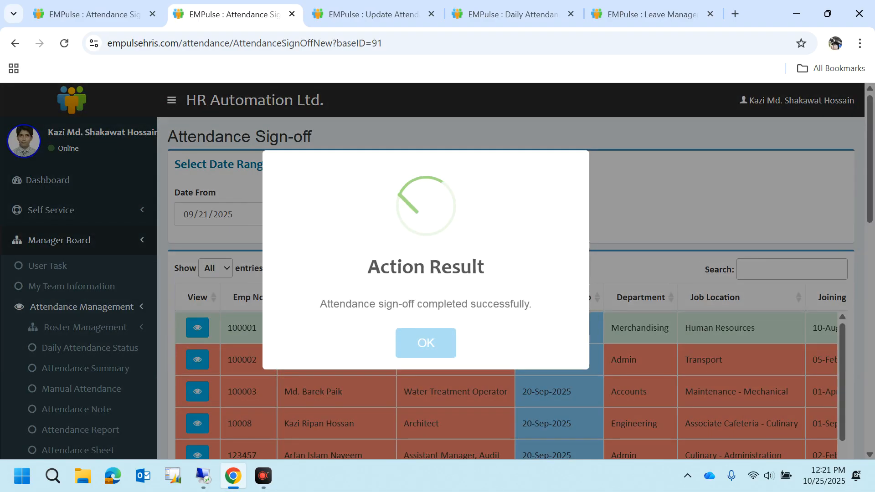
{"action": "left_click", "coordinate": [433, 343]}
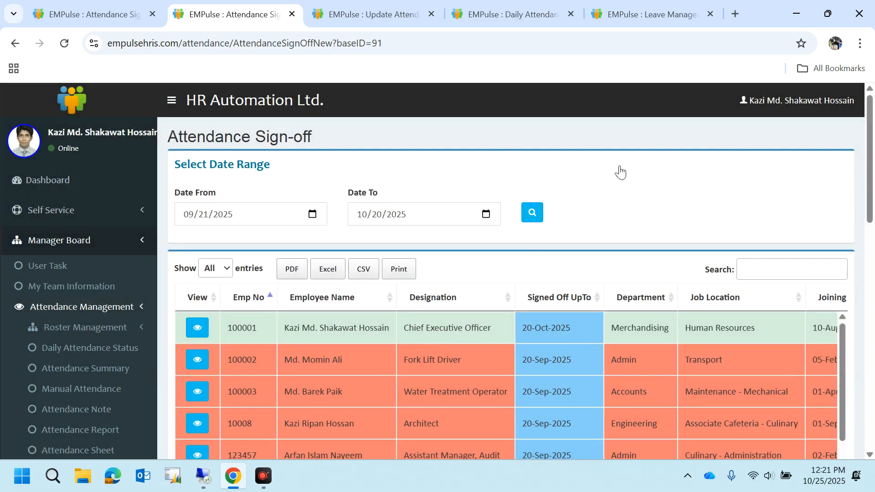
- Examine the sign-off list, comparing the first employee's signed-off date and row colour with the period end date and the other employees
{"action": "scroll", "coordinate": [618, 175], "scroll_direction": "down", "scroll_amount": 1}
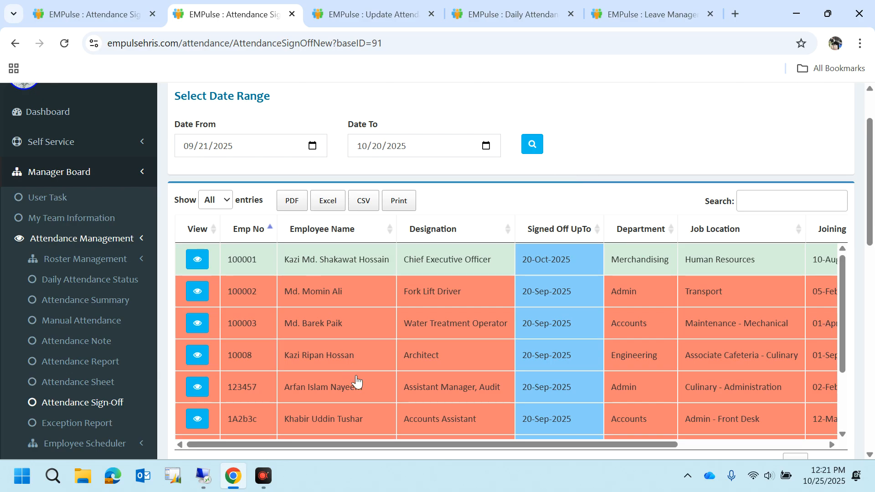
{"action": "left_click", "coordinate": [376, 146]}
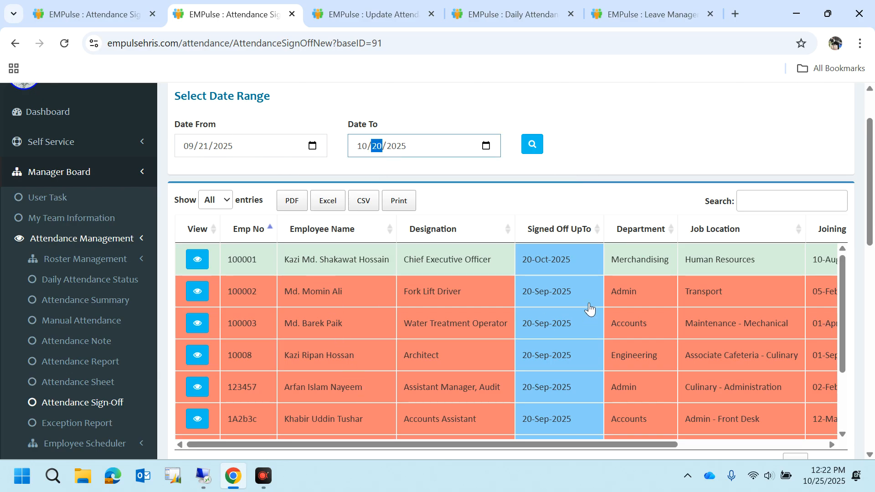
{"action": "left_click_drag", "start_coordinate": [522, 260], "coordinate": [573, 261]}
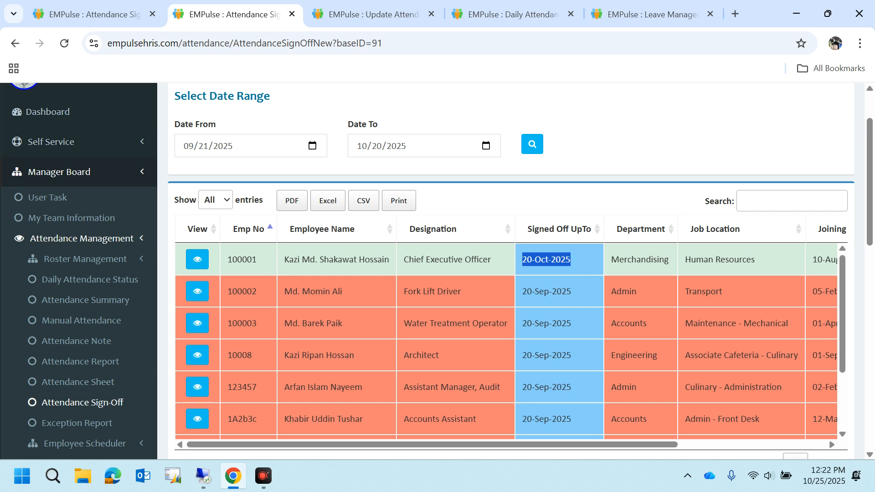
{"action": "left_click_drag", "start_coordinate": [237, 260], "coordinate": [434, 260]}
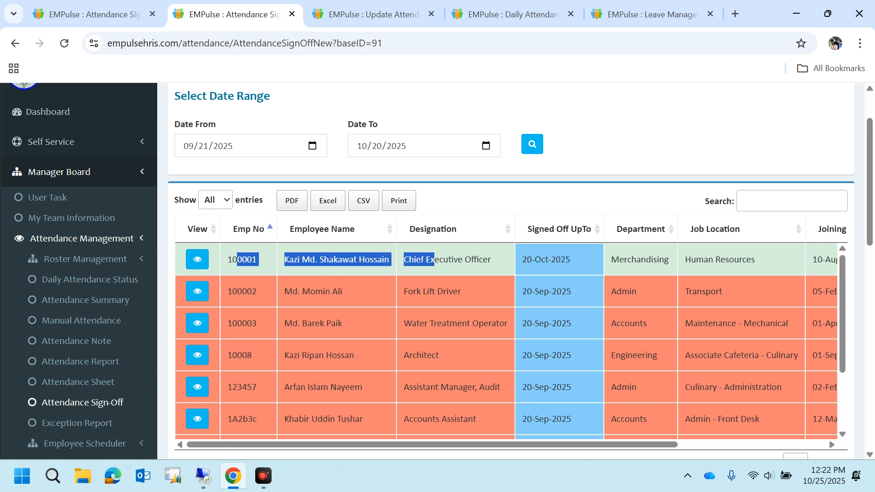
{"action": "scroll", "coordinate": [435, 260], "scroll_direction": "down", "scroll_amount": 1}
{"action": "scroll", "coordinate": [426, 381], "scroll_direction": "down", "scroll_amount": 3}
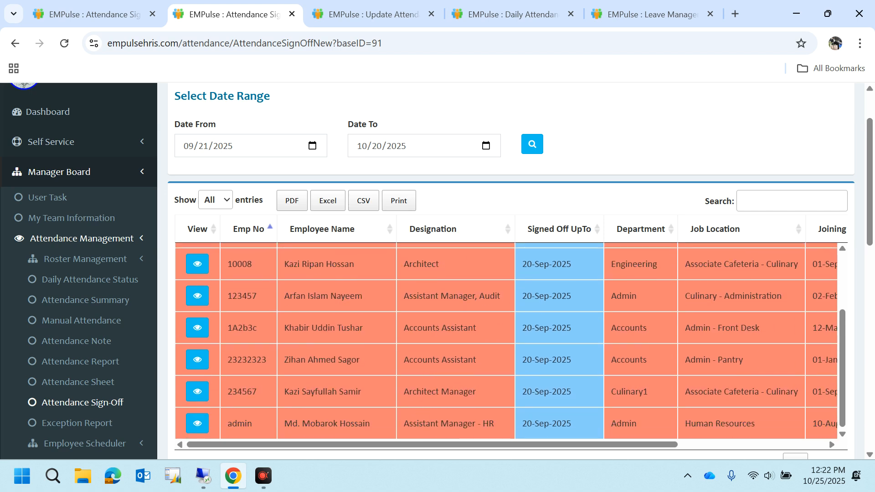
{"action": "scroll", "coordinate": [425, 412], "scroll_direction": "up", "scroll_amount": 3}
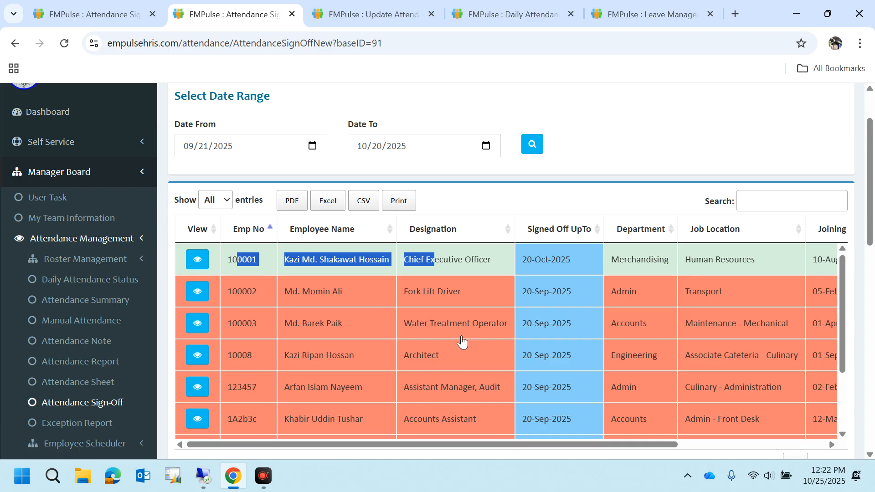
{"action": "left_click", "coordinate": [477, 272]}
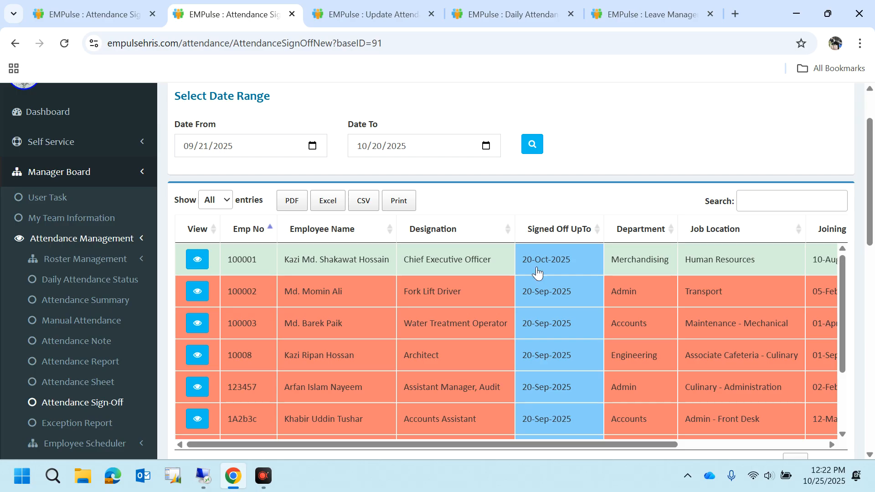
{"action": "scroll", "coordinate": [538, 274], "scroll_direction": "up", "scroll_amount": 2}
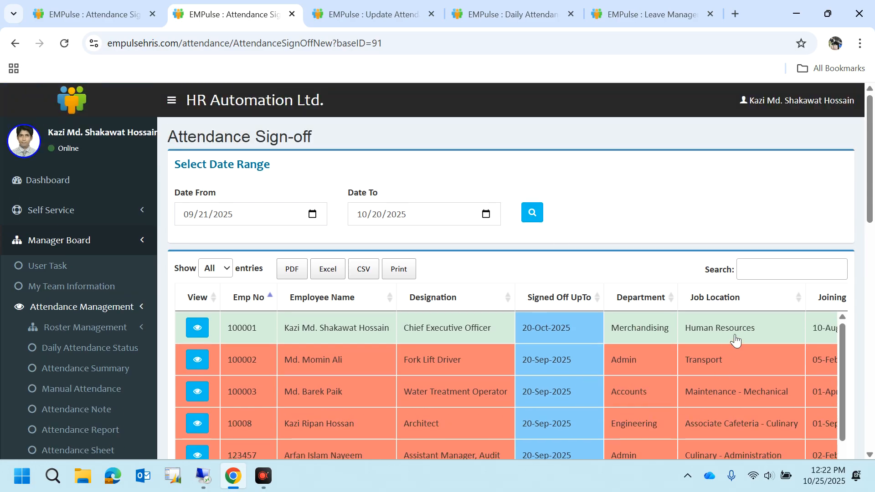
- Open the first employee's signed-off attendance records and check whether the extra hours, refresh and submission controls can still be used
{"action": "left_click", "coordinate": [197, 328]}
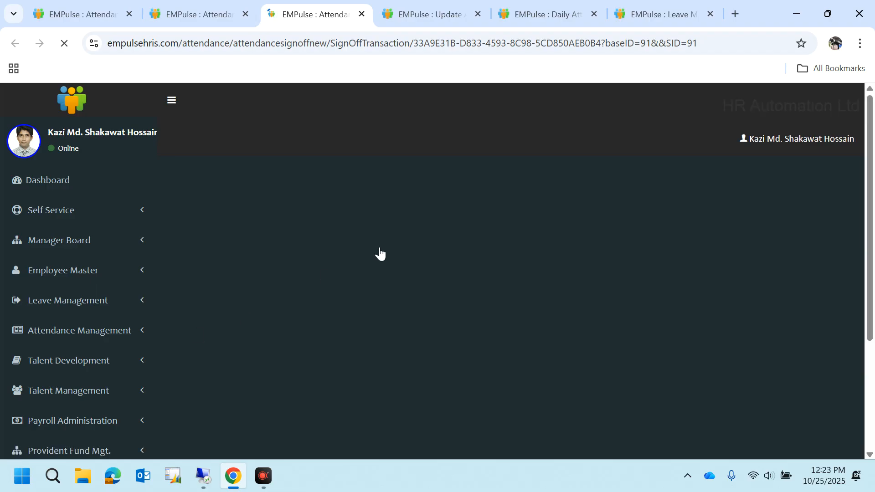
{"action": "scroll", "coordinate": [487, 249], "scroll_direction": "down", "scroll_amount": 3}
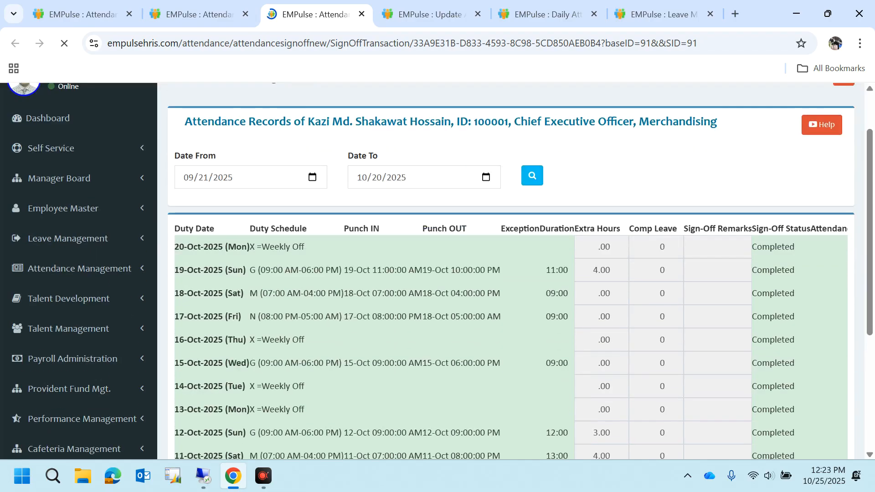
{"action": "left_click", "coordinate": [748, 344]}
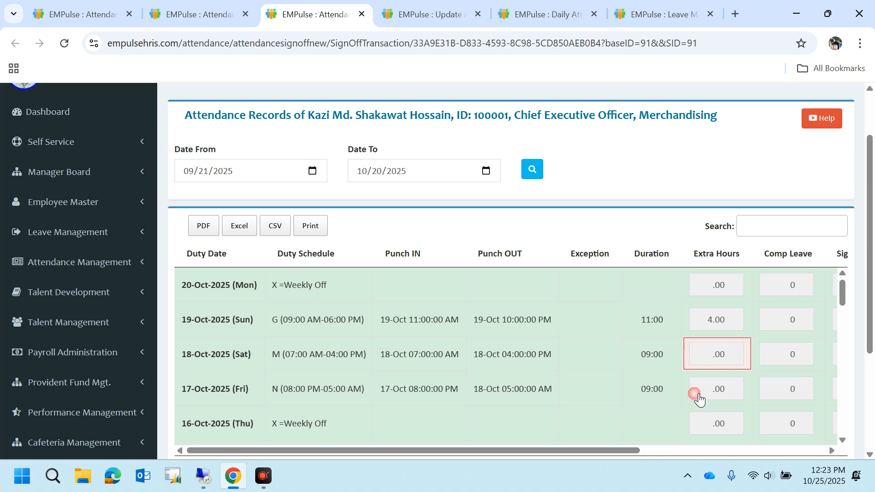
{"action": "scroll", "coordinate": [596, 238], "scroll_direction": "down", "scroll_amount": 3}
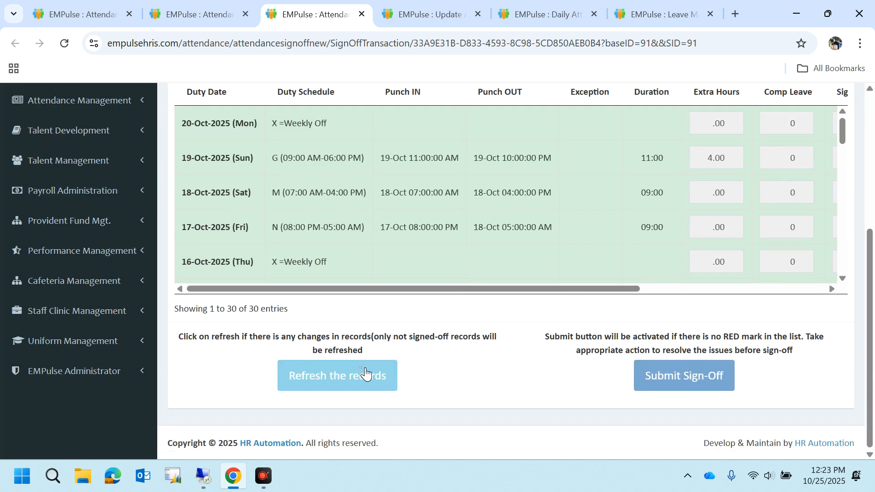
{"action": "left_click_drag", "start_coordinate": [796, 351], "coordinate": [570, 347]}
{"action": "scroll", "coordinate": [569, 347], "scroll_direction": "up", "scroll_amount": 3}
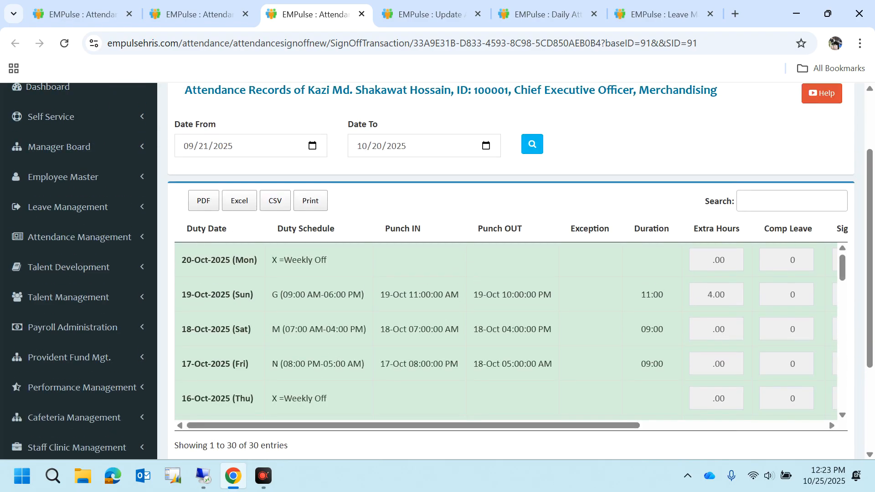